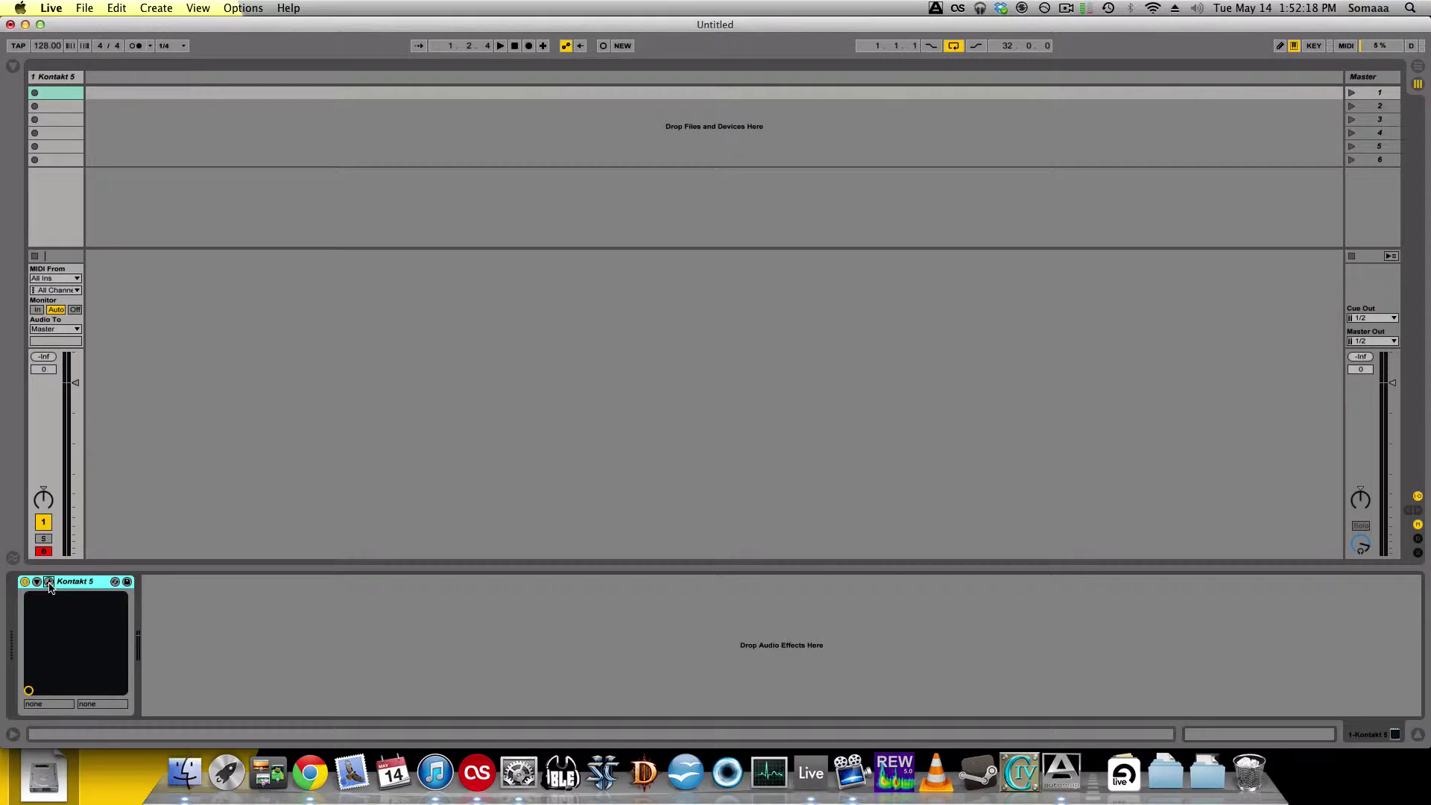
click(48, 581)
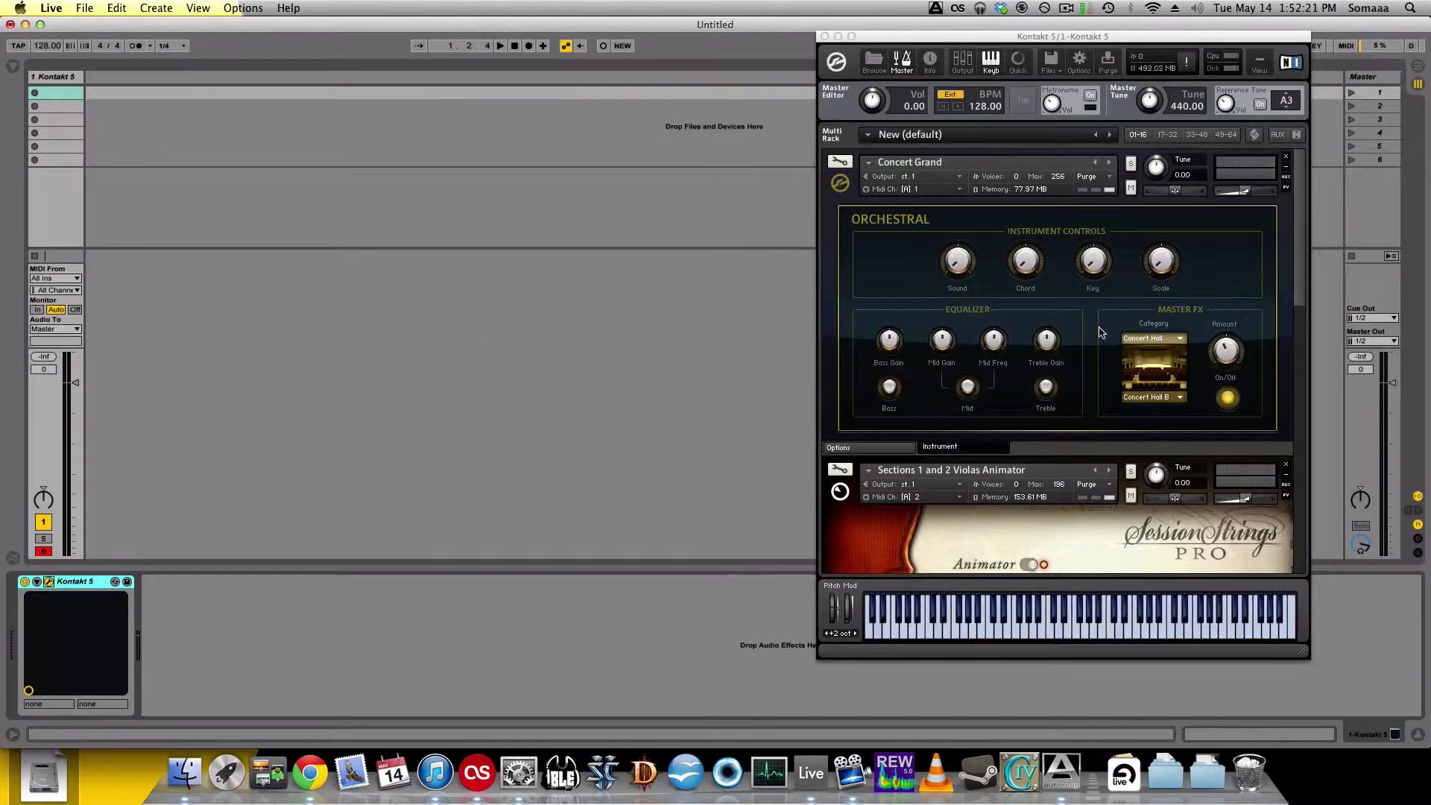
scroll(1101, 335, down, 10)
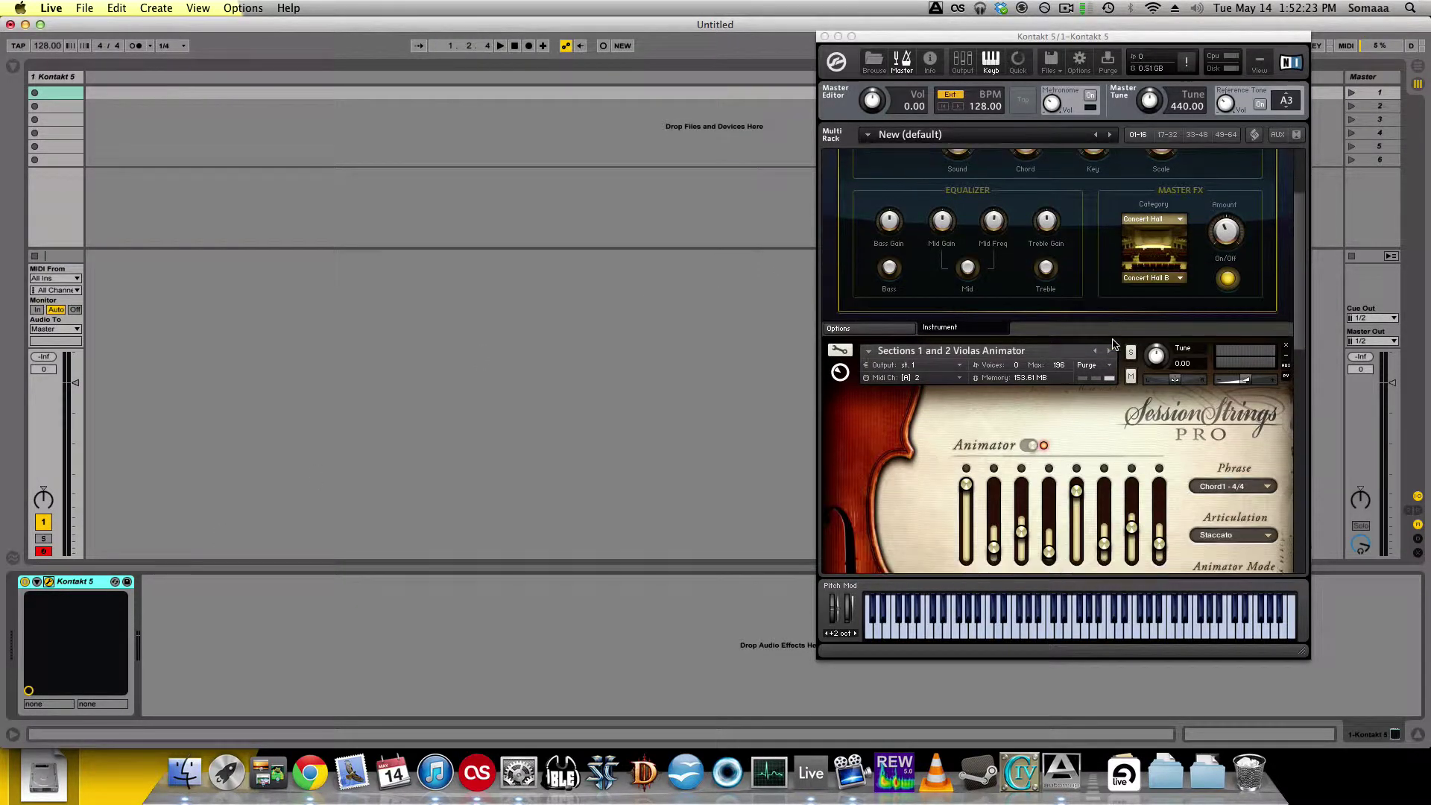
scroll(1117, 344, down, 8)
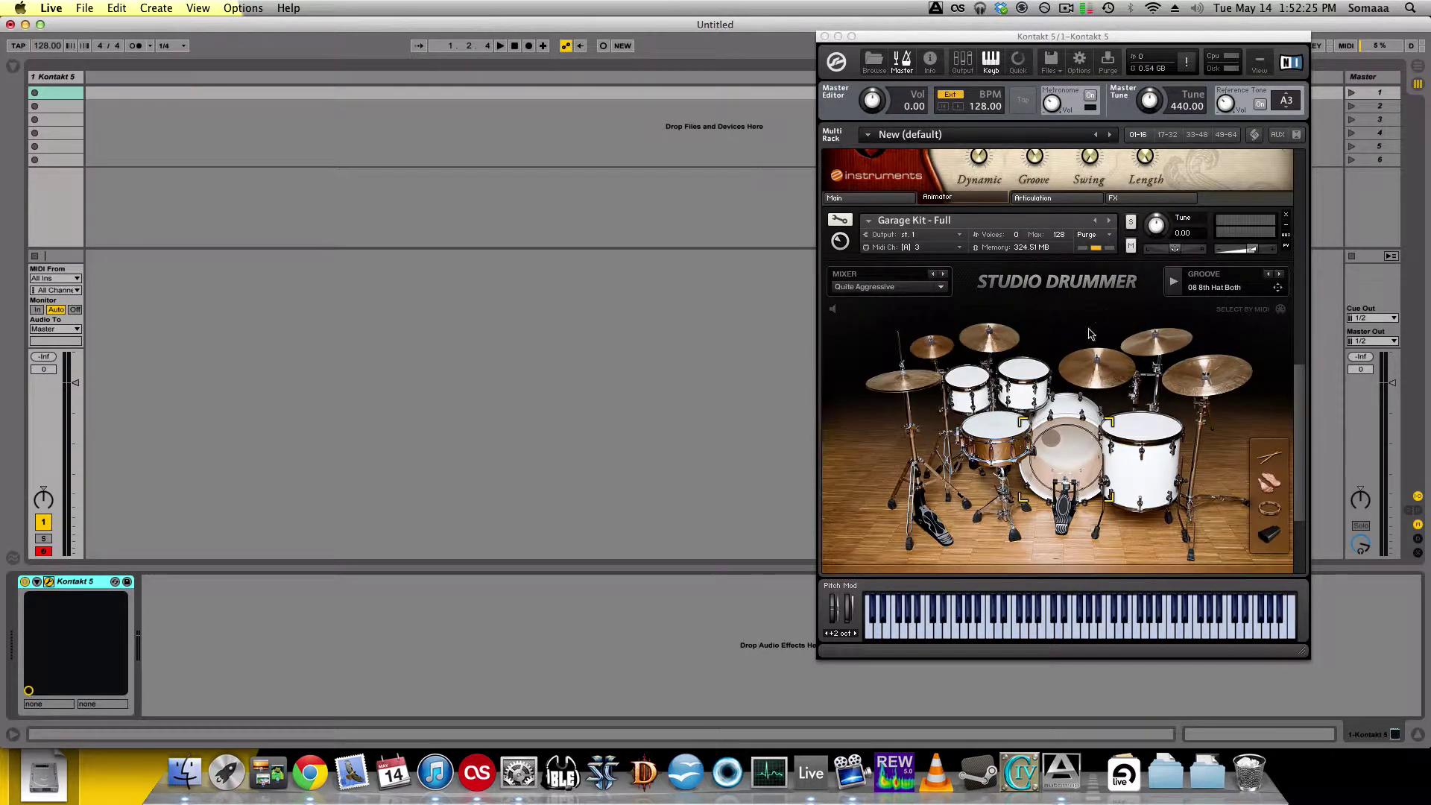
scroll(1082, 357, up, 1)
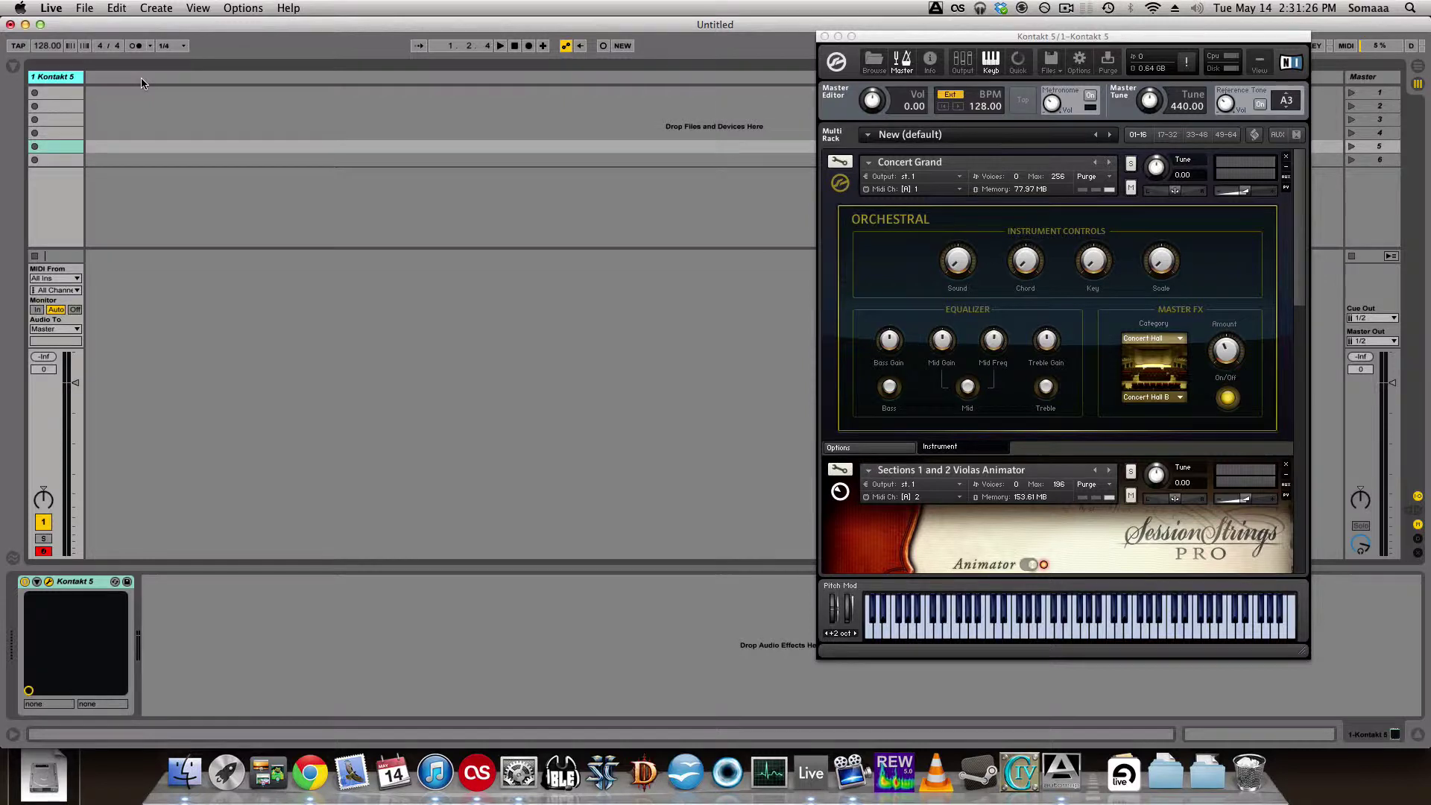
Insert three alternating audio and MIDI tracks with Cmd+T and Cmd+Shift+T.
key(super+t)
key(super+shift+t)
key(super+t)
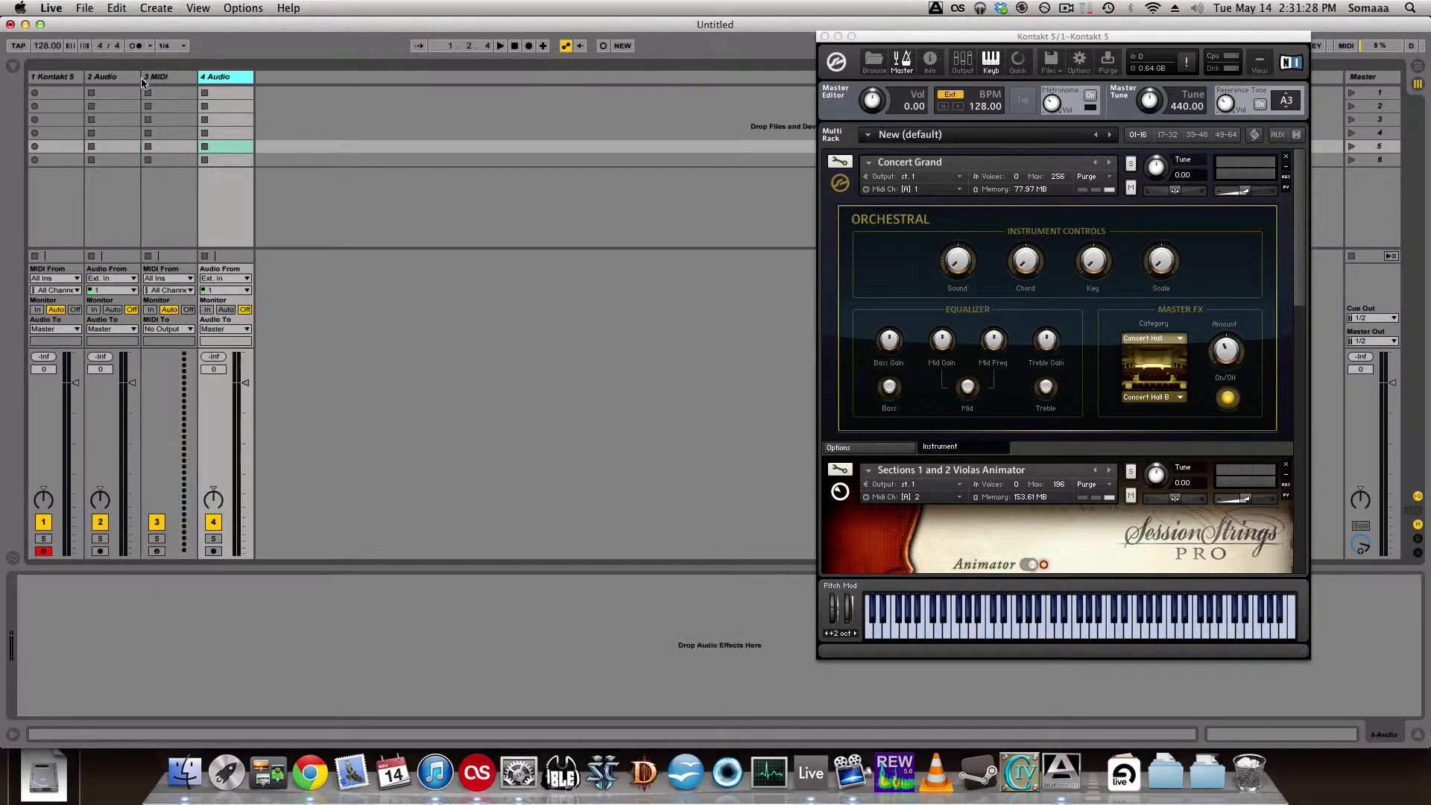
key(super+shift+t)
key(super+t)
key(super+shift+t)
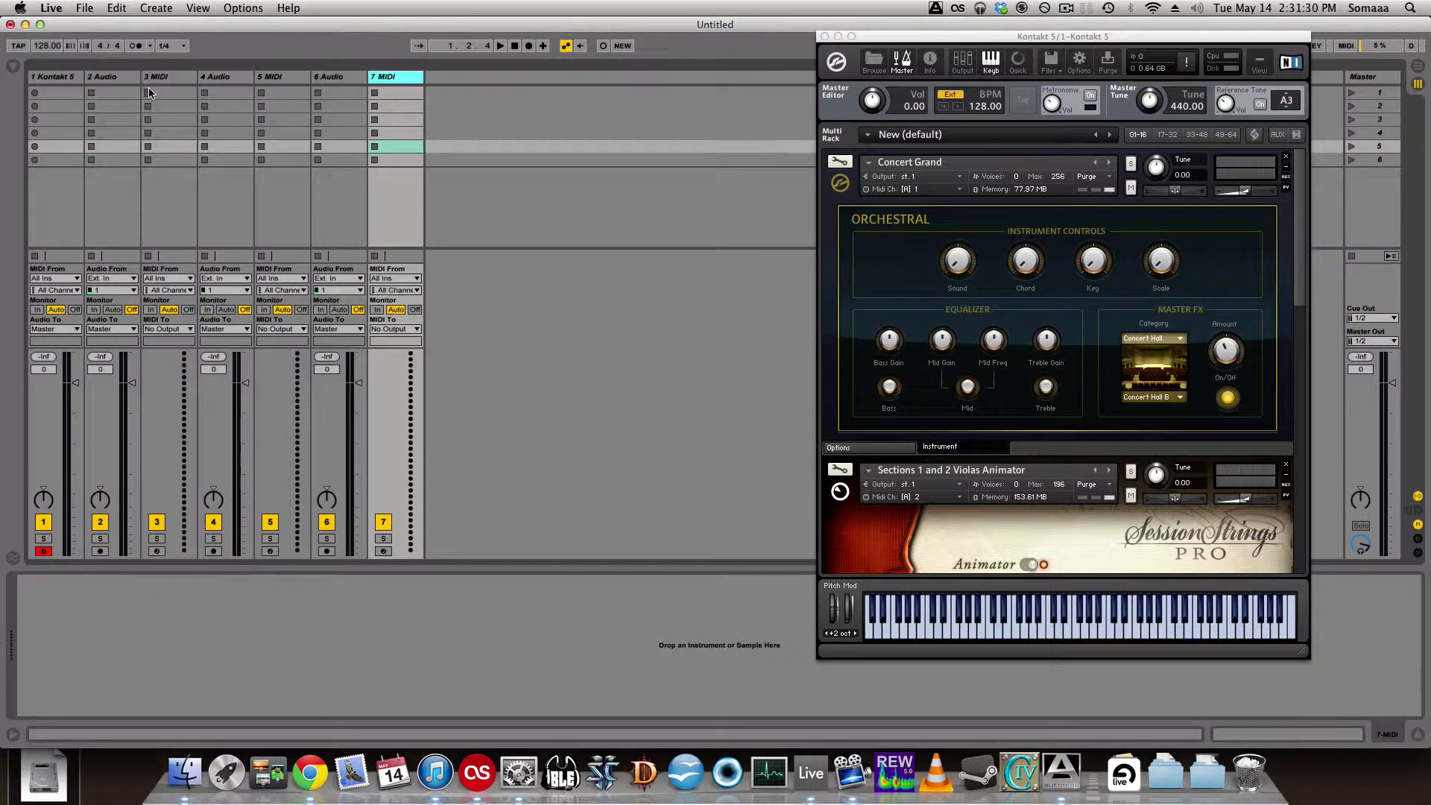
Group each new audio track with its neighbouring MIDI track, making three group tracks.
click(125, 80)
shift+click(159, 77)
right_click(160, 78)
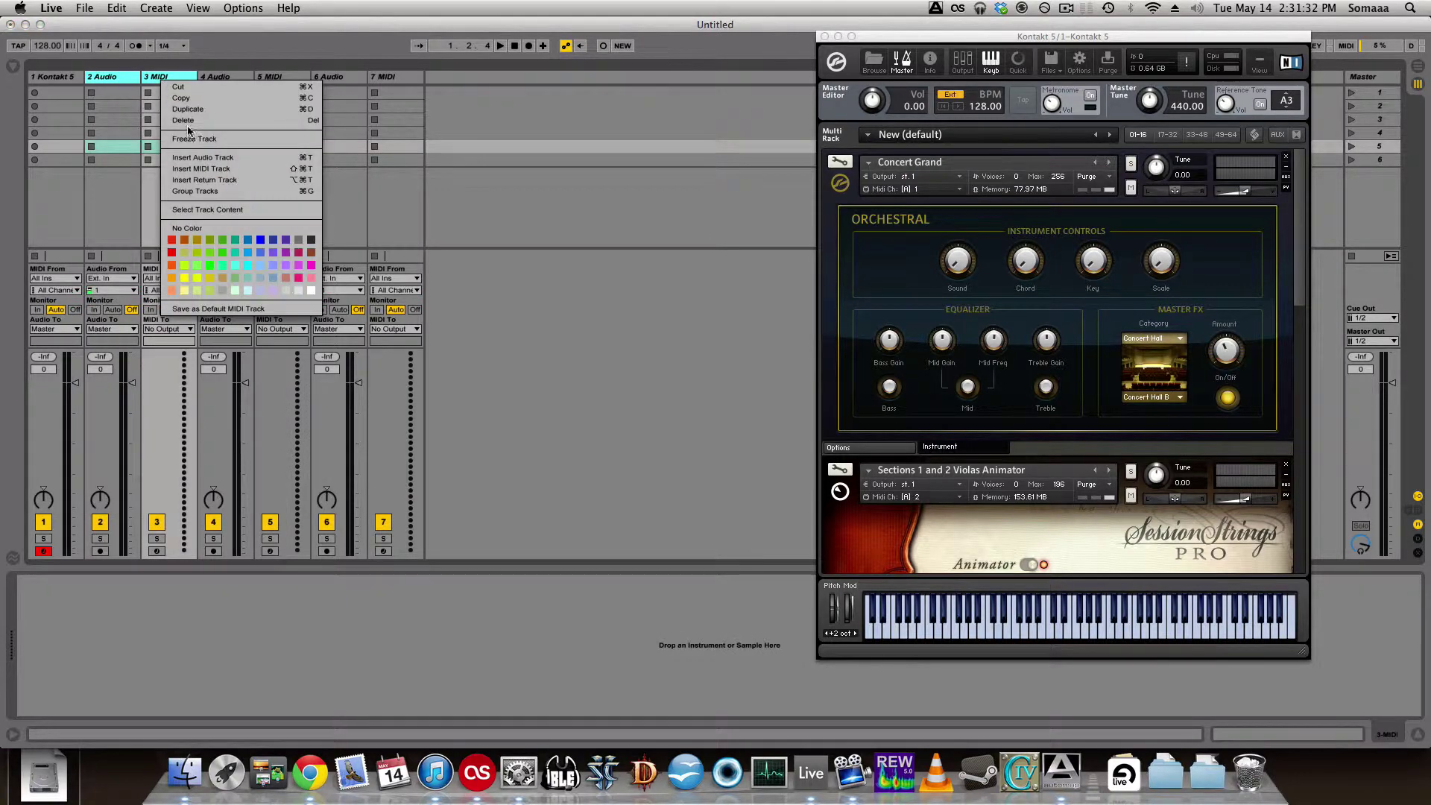
click(196, 193)
click(278, 77)
shift+click(331, 81)
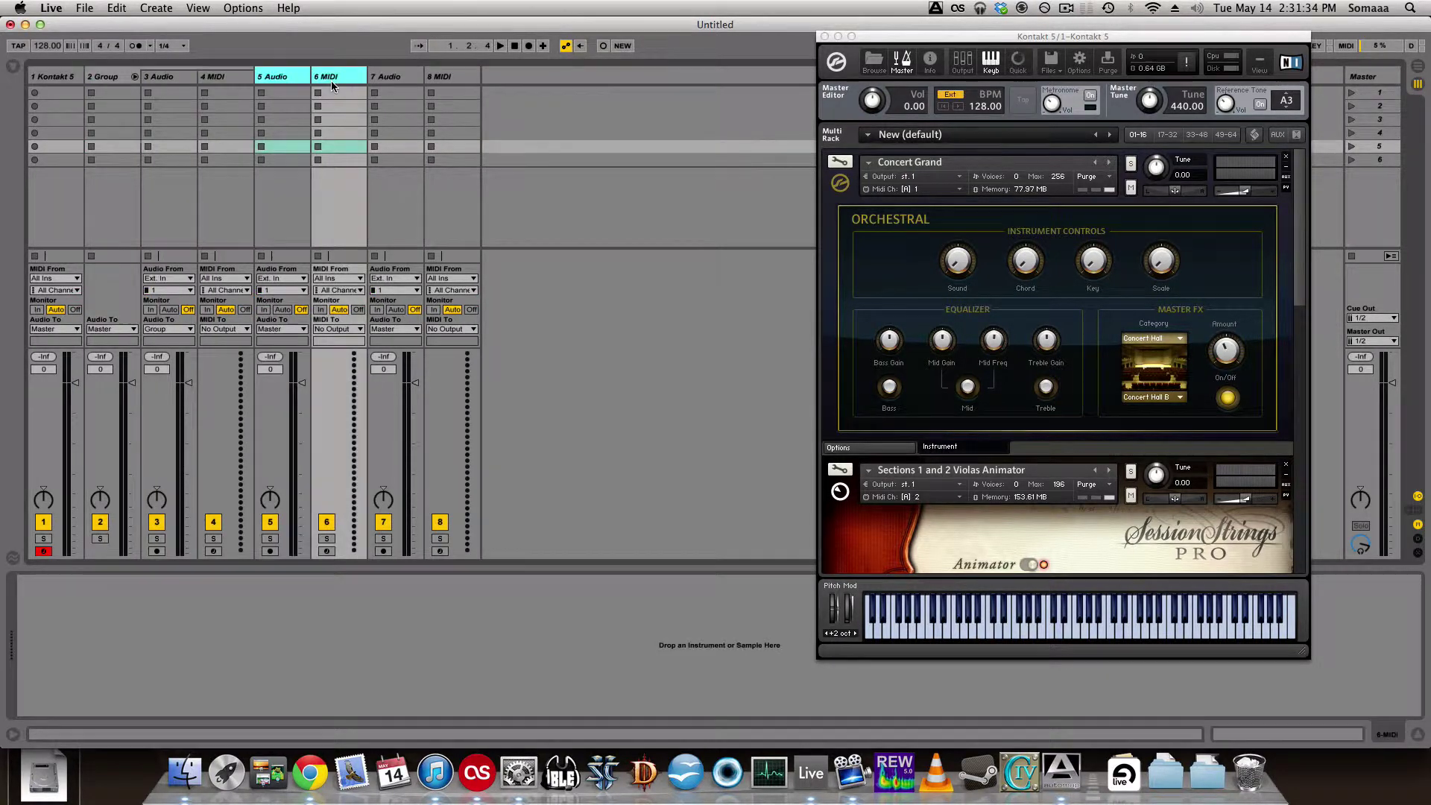
key(super+g)
click(447, 77)
shift+click(520, 78)
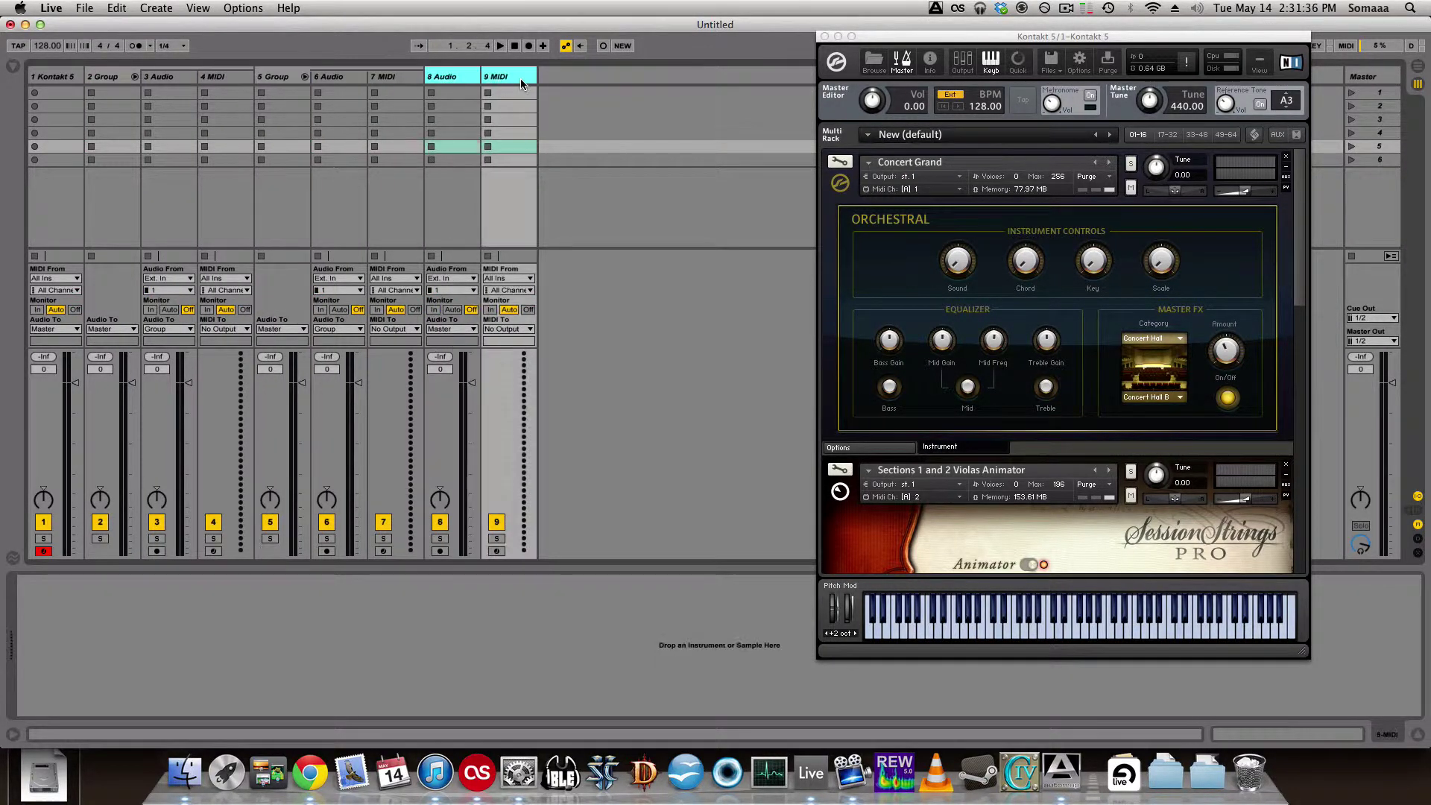
key(super+g)
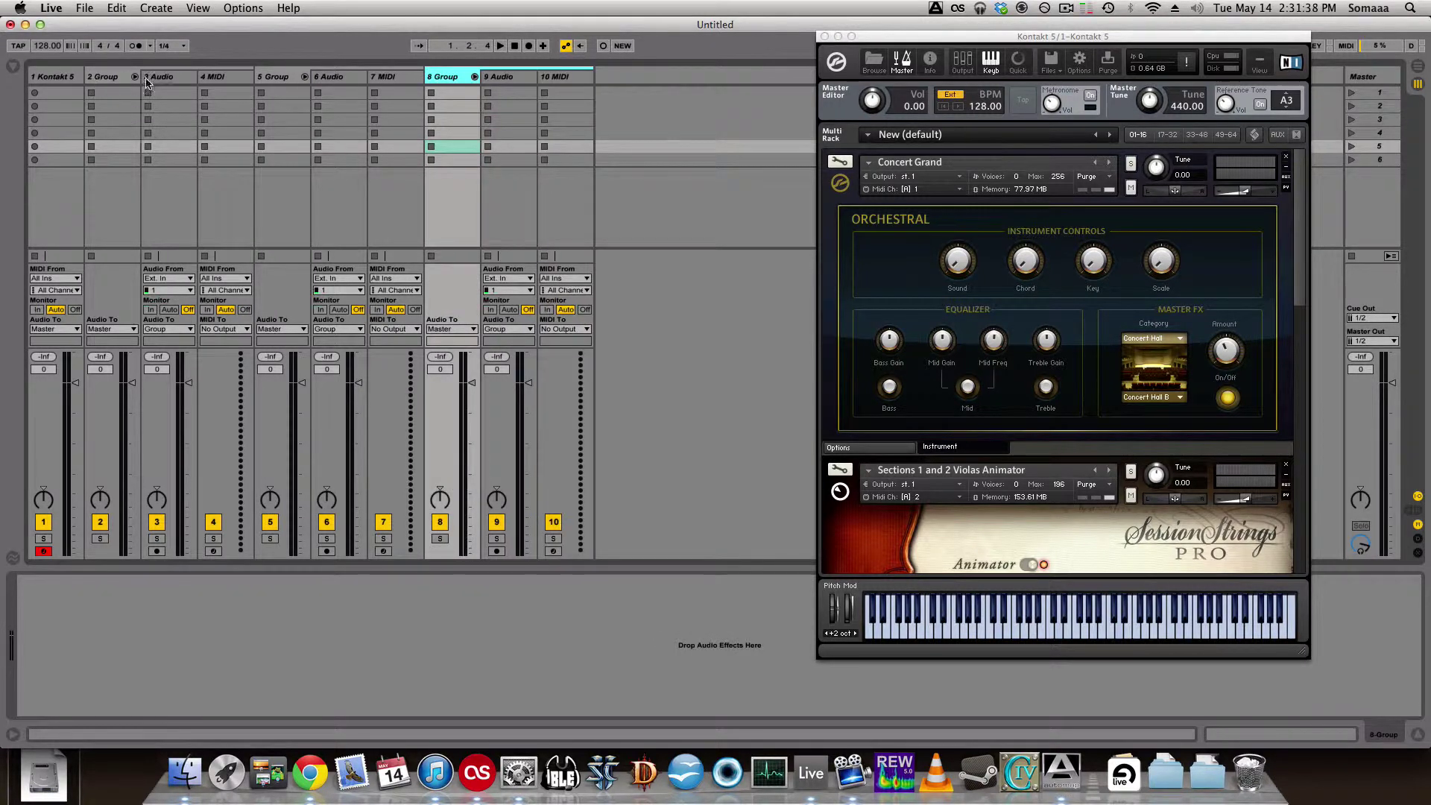
Name the first group Piano, the second Violin and the third Drums using Cmd+R.
click(107, 78)
key(super+r)
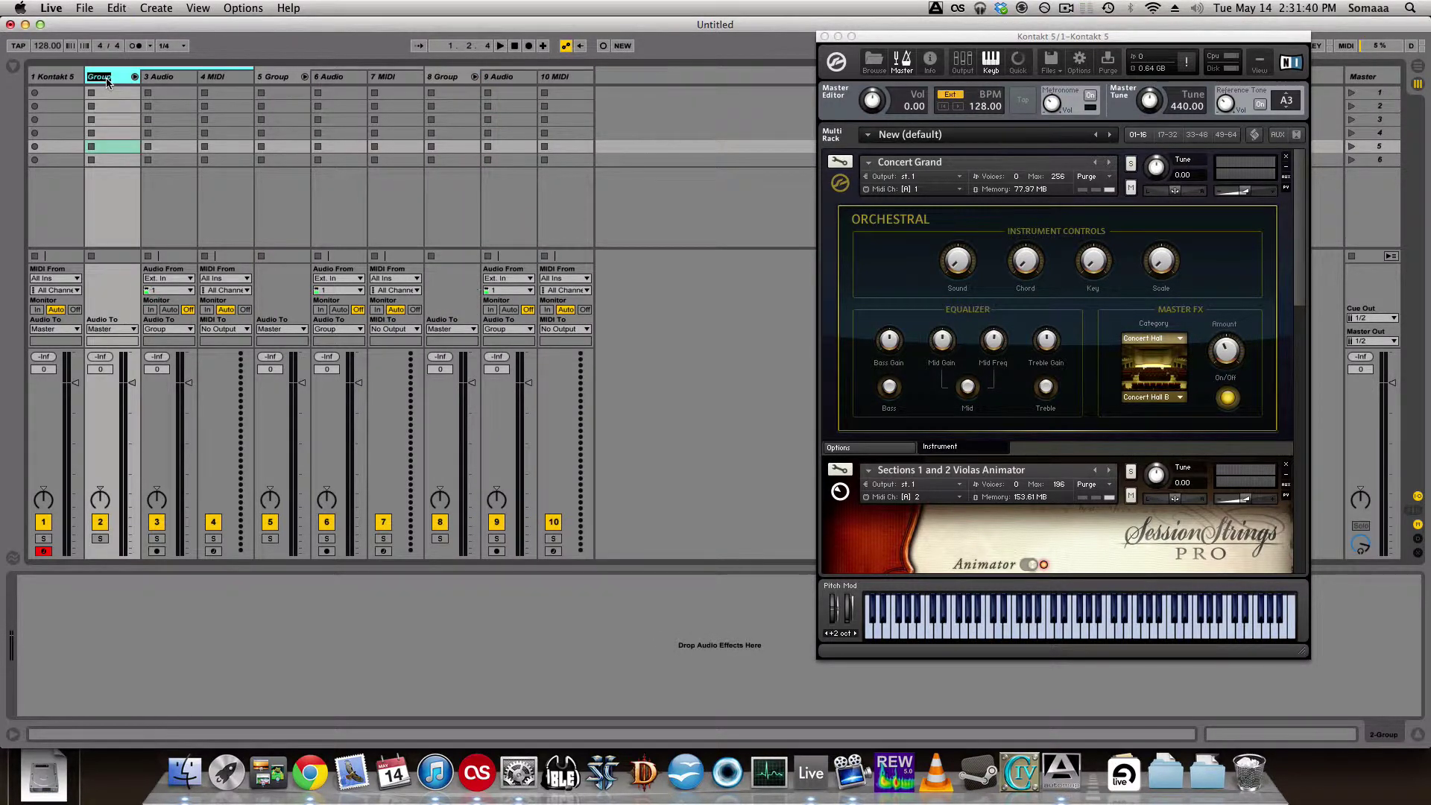
text(Piano)
click(289, 79)
key(super+r)
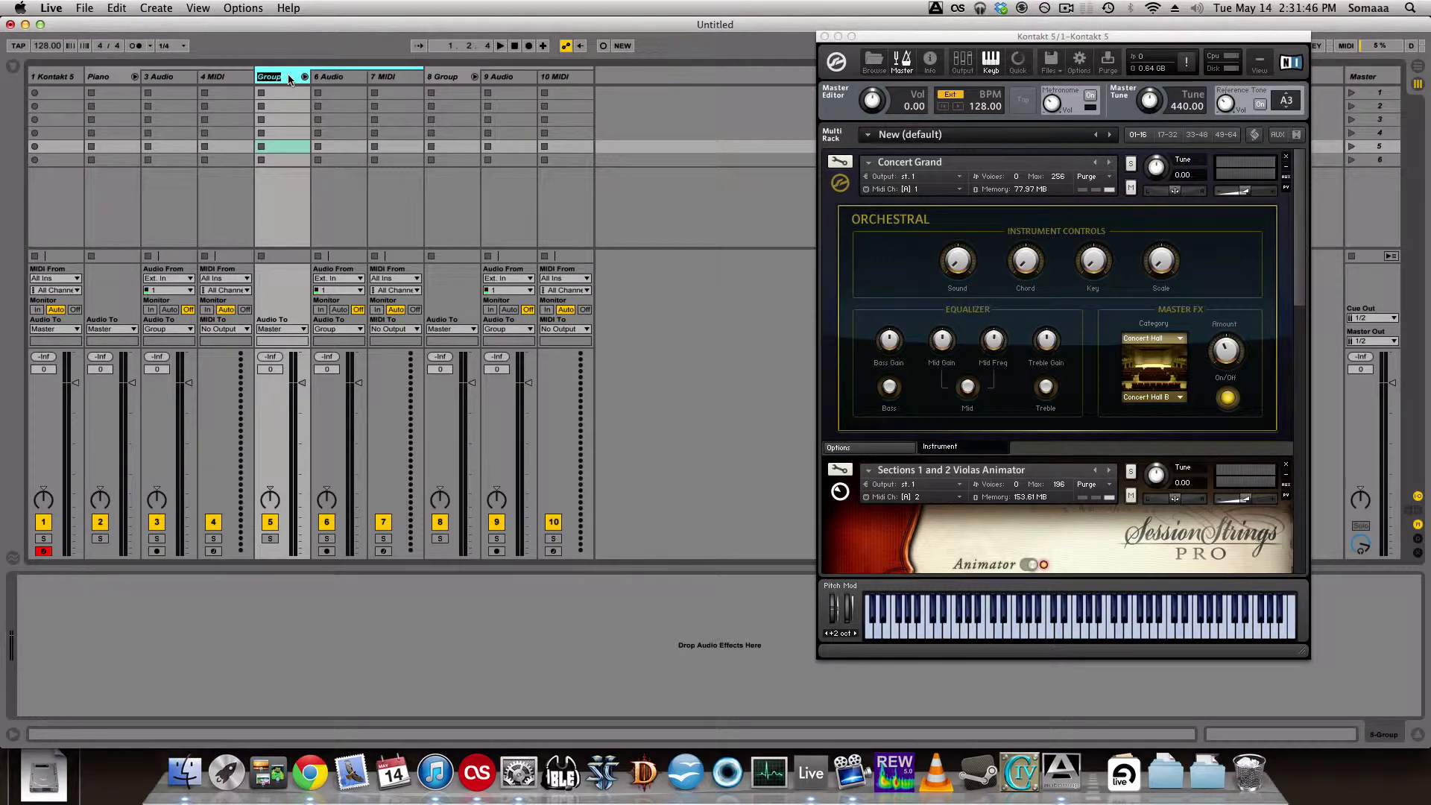
text(Violin)
key(Return)
click(442, 82)
key(super+r)
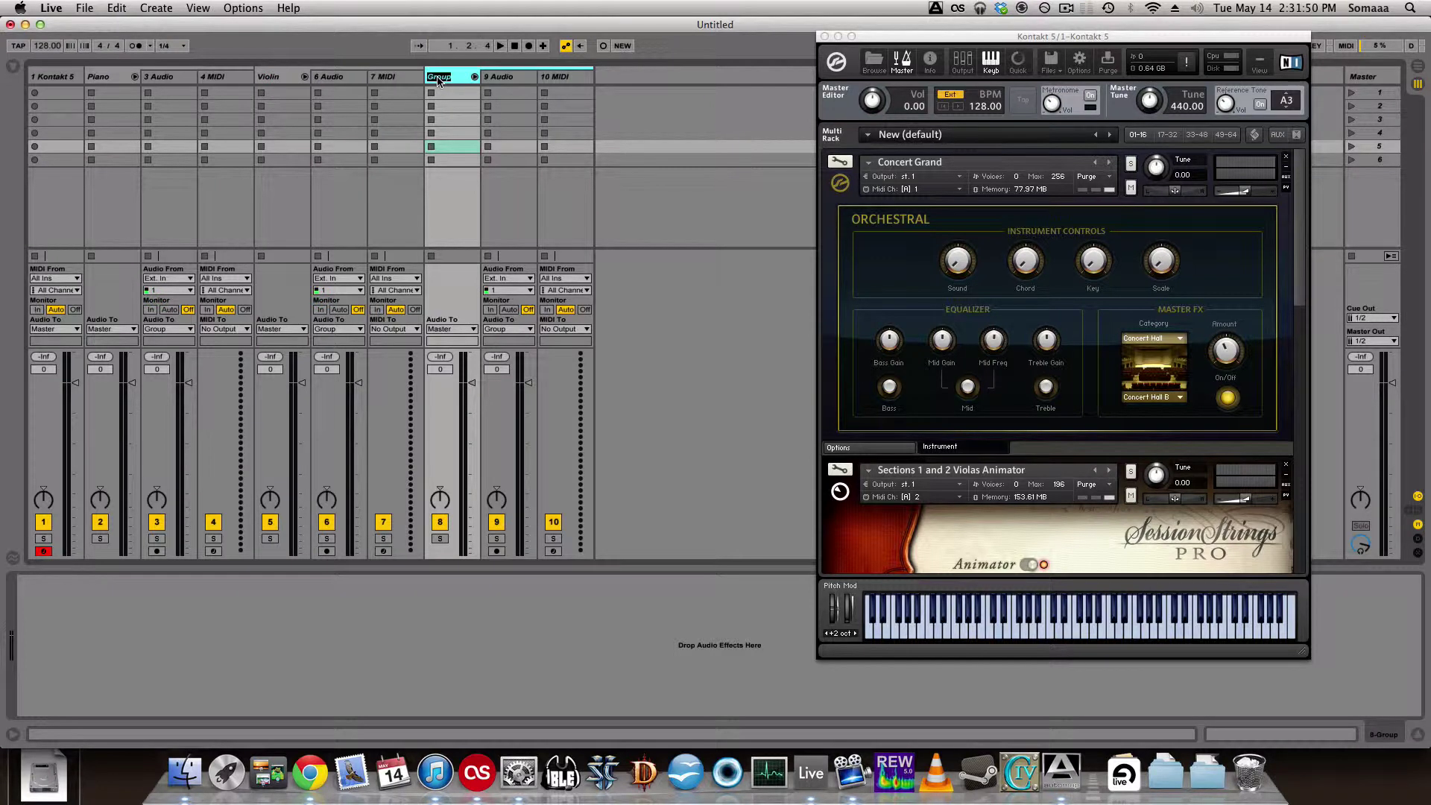
text(Drums)
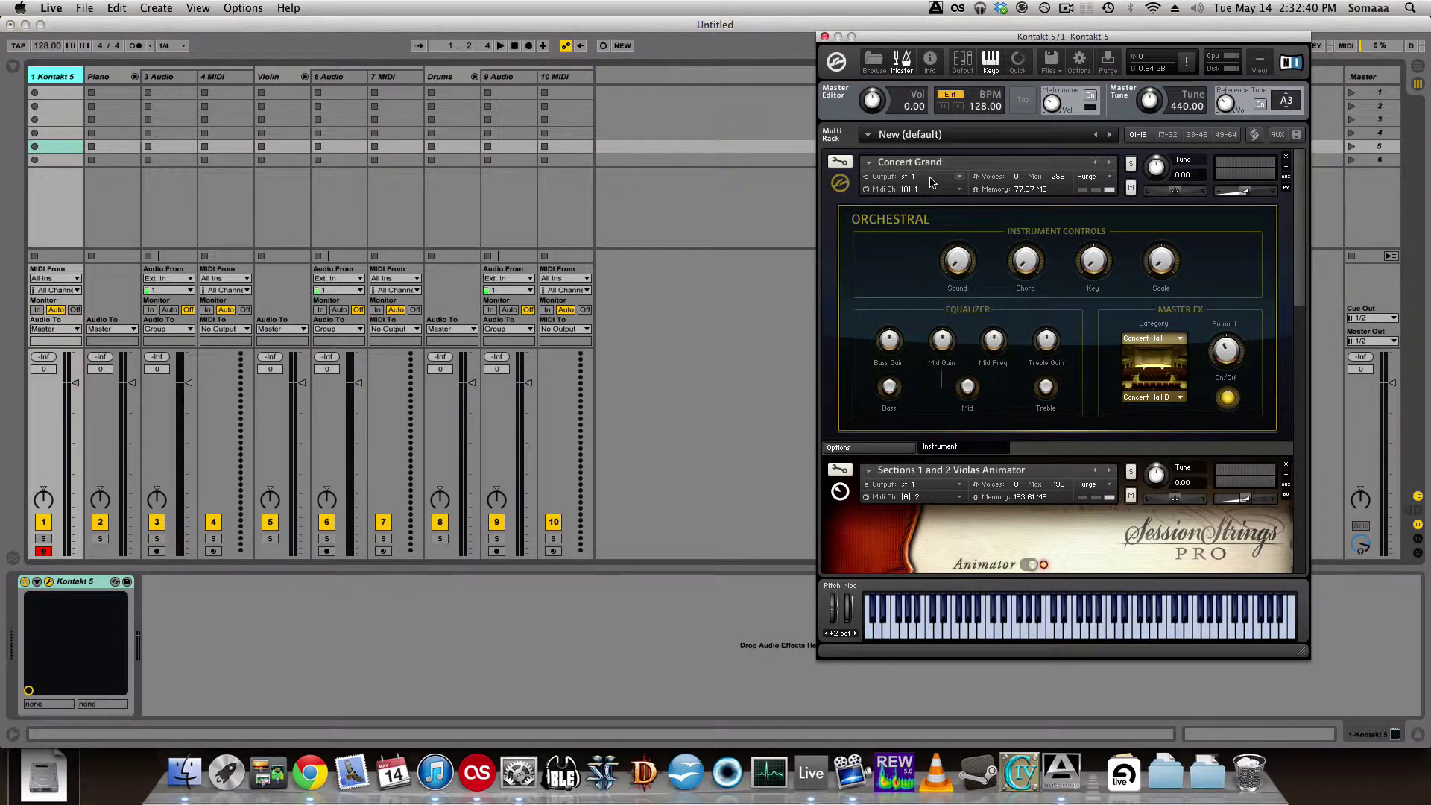
In Kontakt, keep Concert Grand on output st. 1 and set Session Strings to st. 2.
click(909, 177)
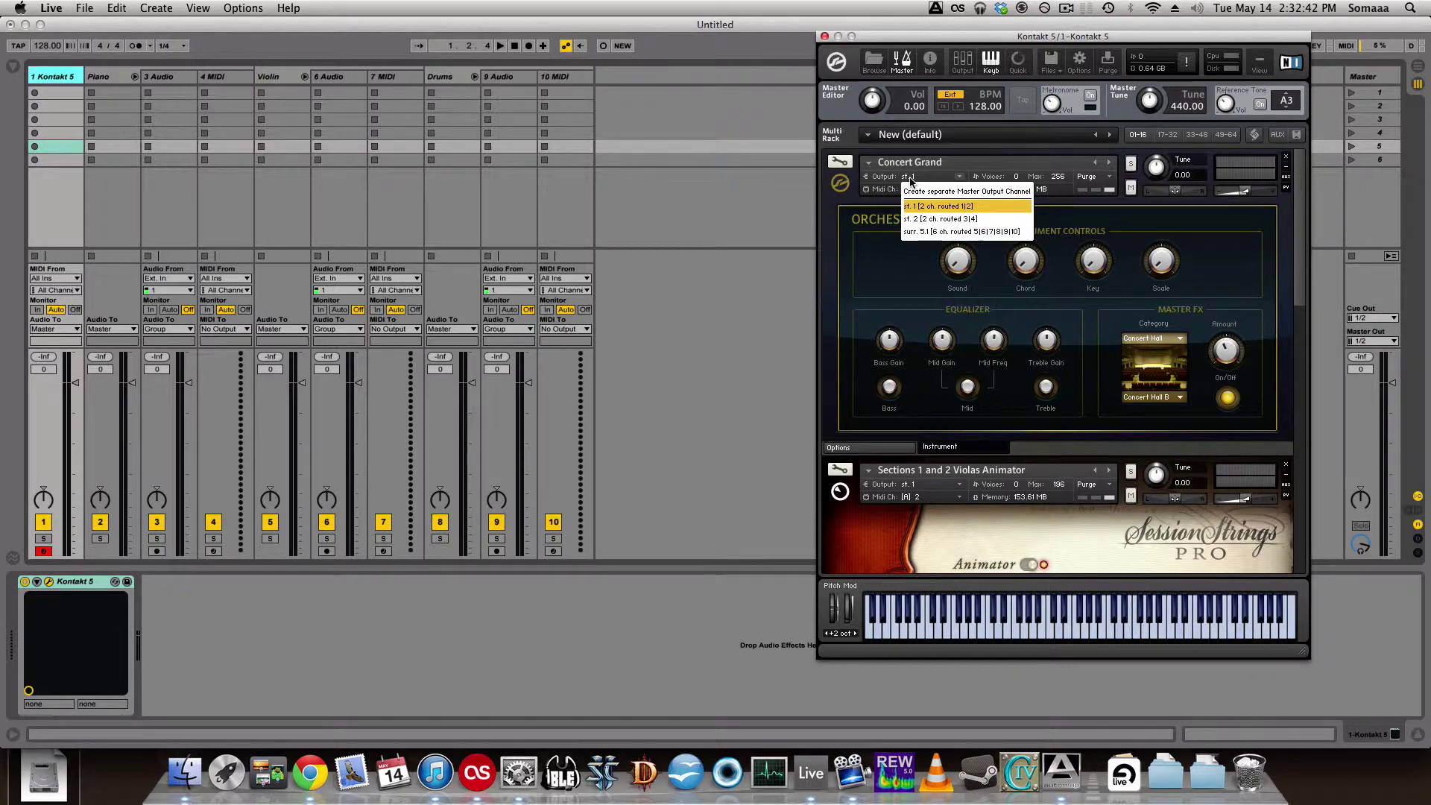
click(911, 205)
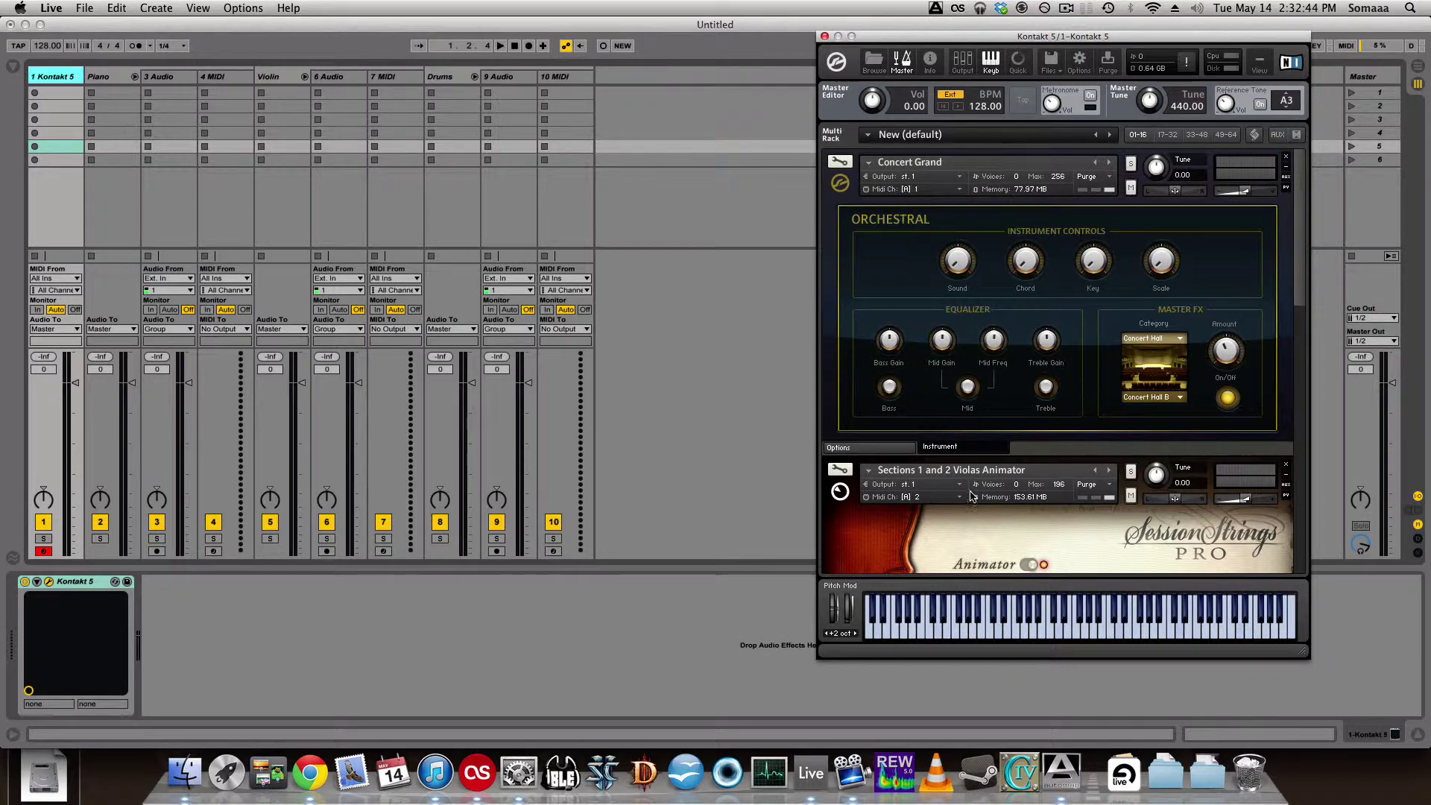
click(909, 485)
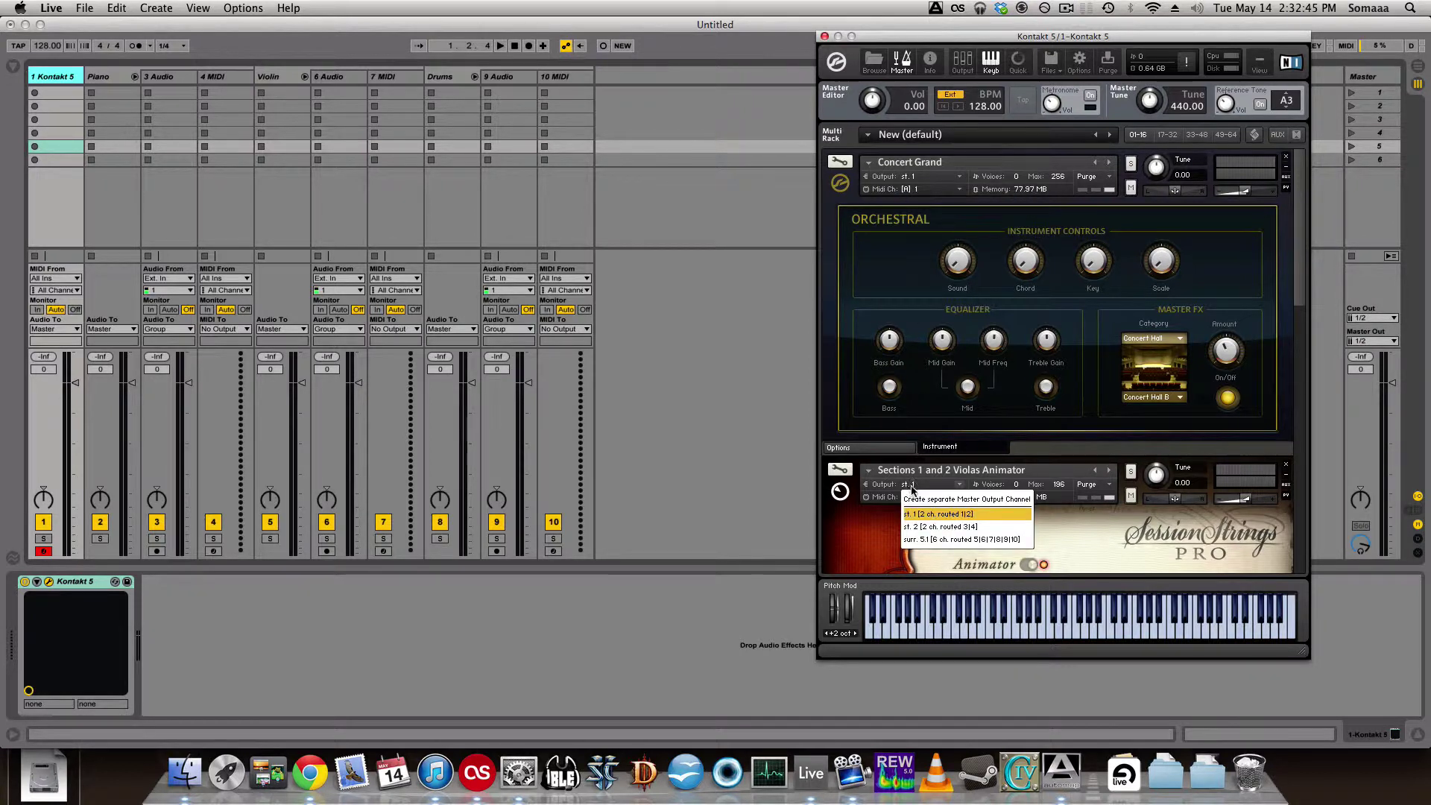
click(929, 527)
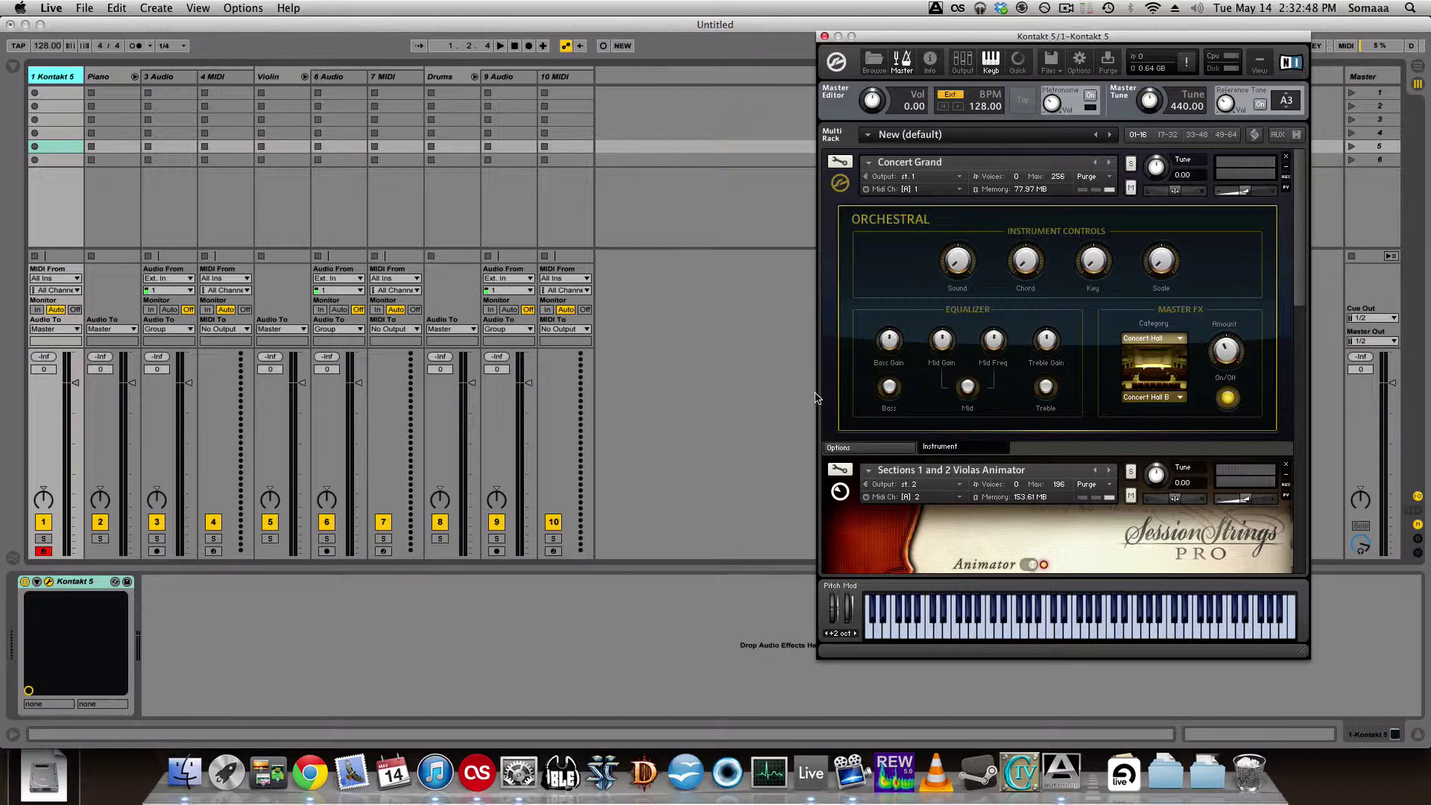
Set the Garage Kit drums' output to surr. 5.1.
click(831, 483)
scroll(833, 459, down, 5)
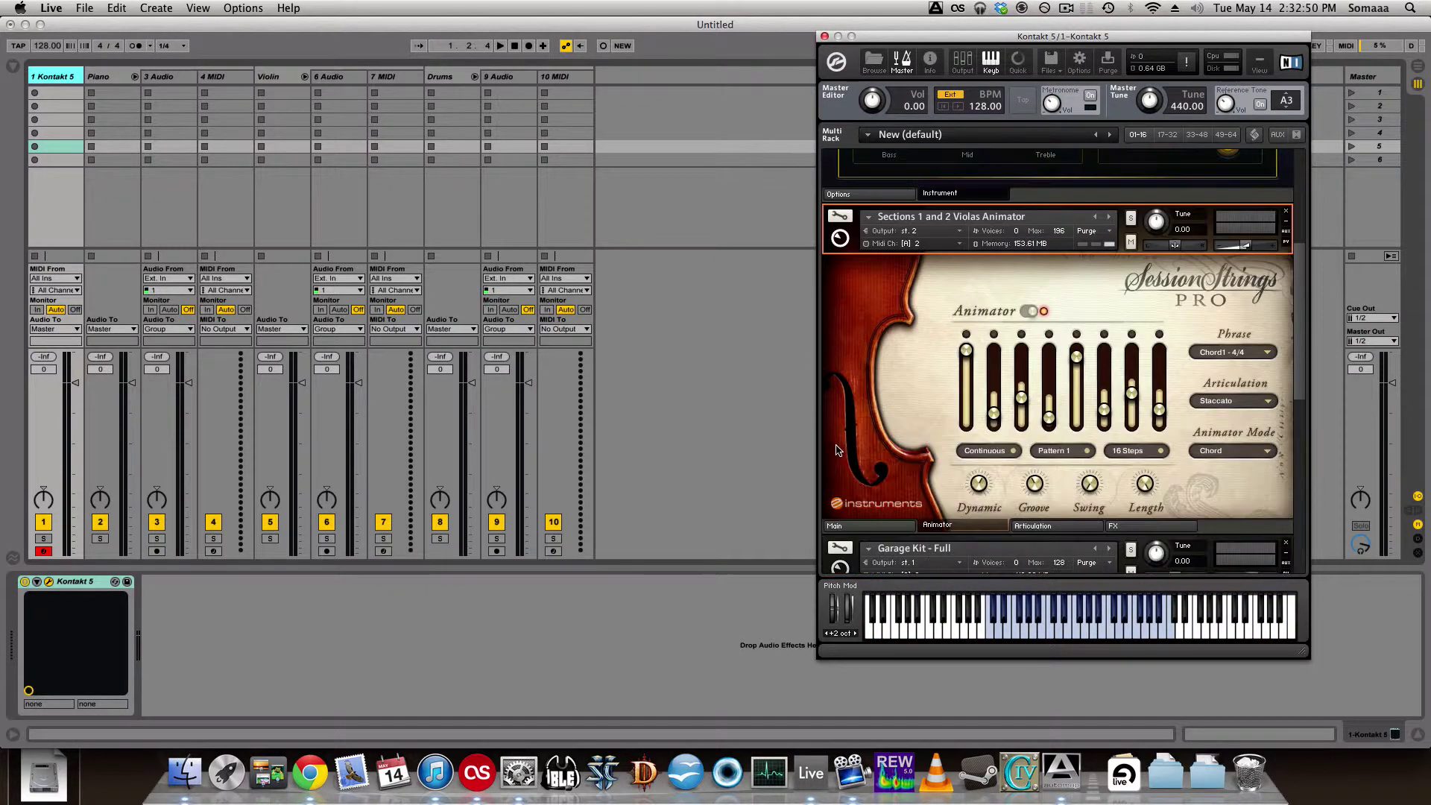
scroll(837, 450, down, 4)
click(930, 362)
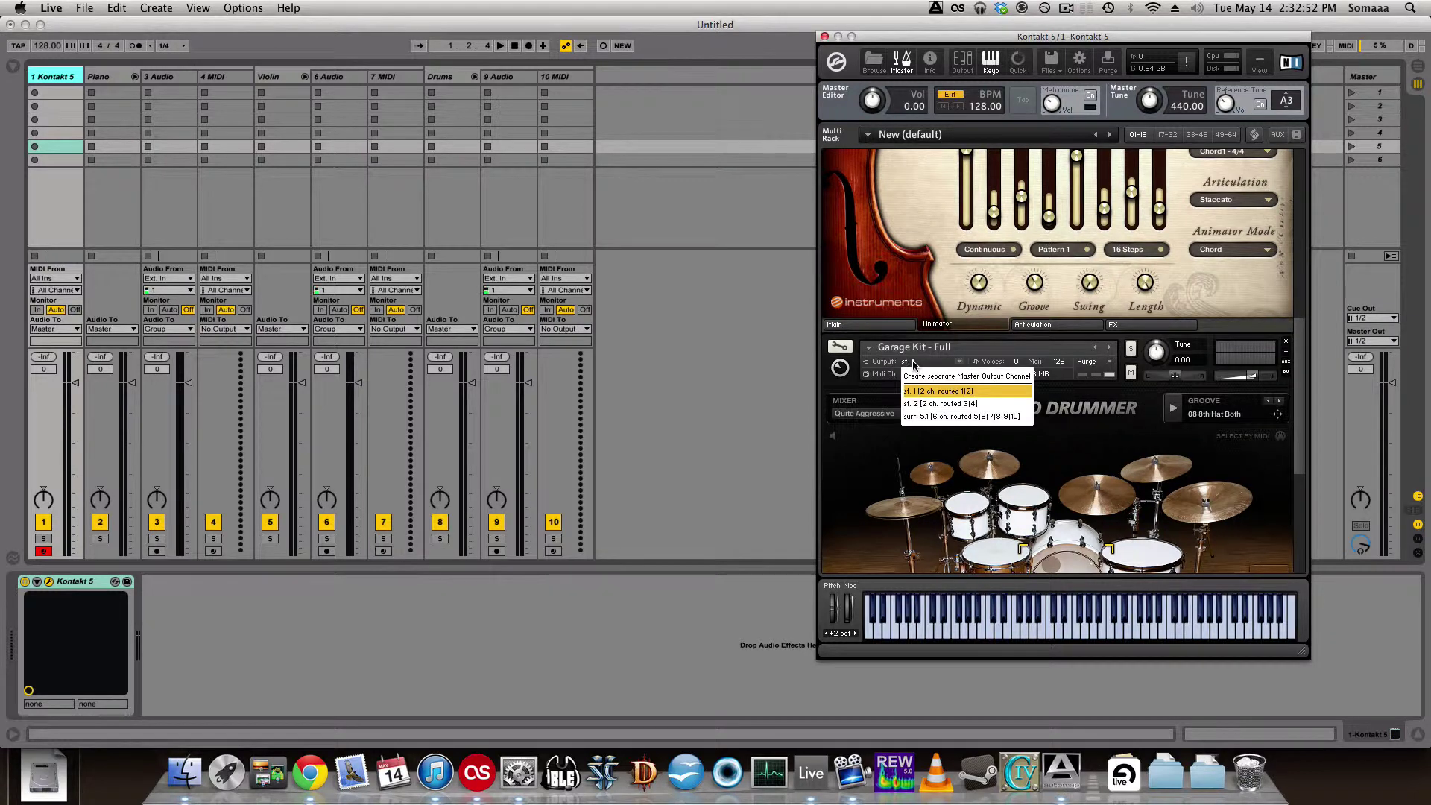
click(914, 419)
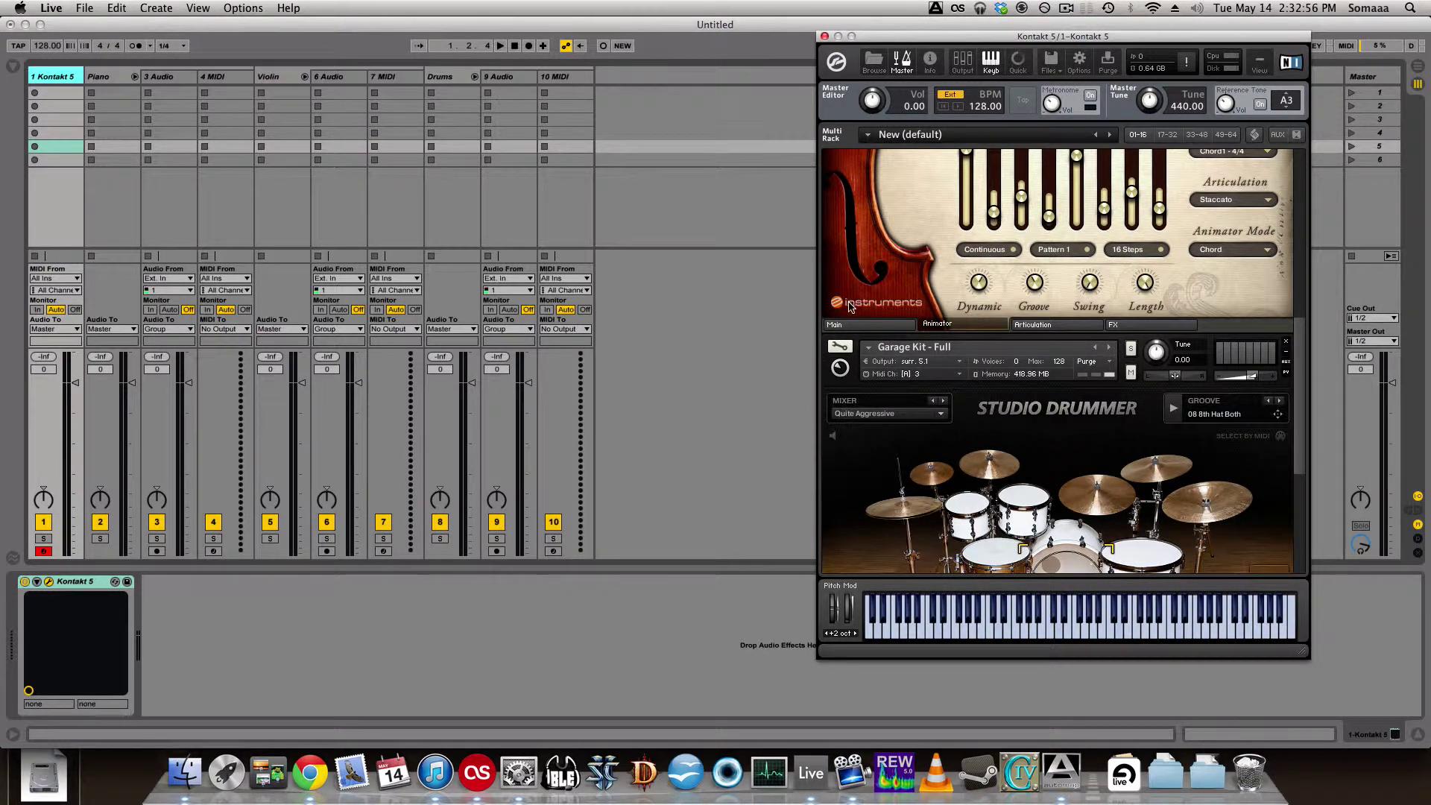
Leave the Concert Grand piano on MIDI channel 1.
scroll(849, 306, up, 6)
scroll(874, 246, up, 2)
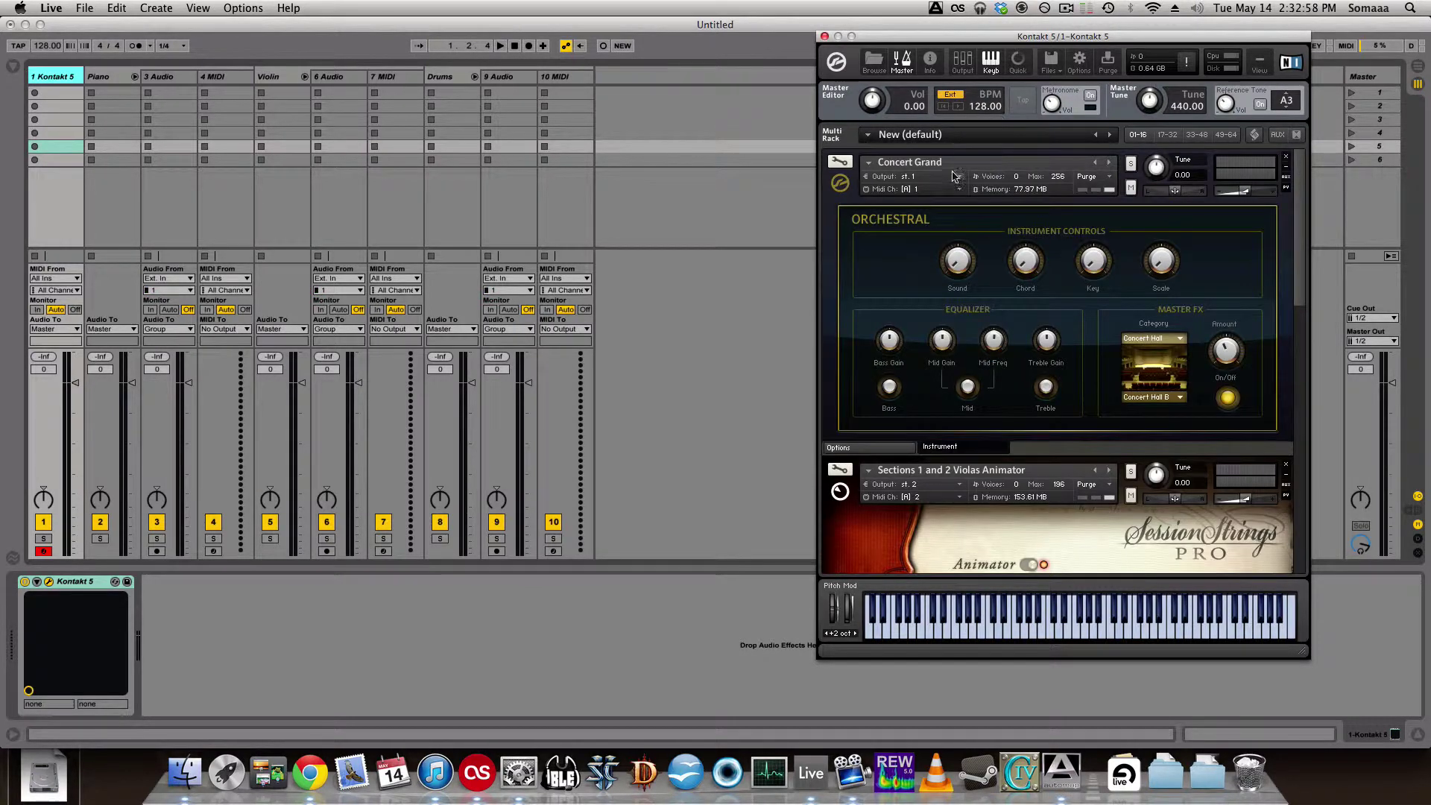
click(908, 190)
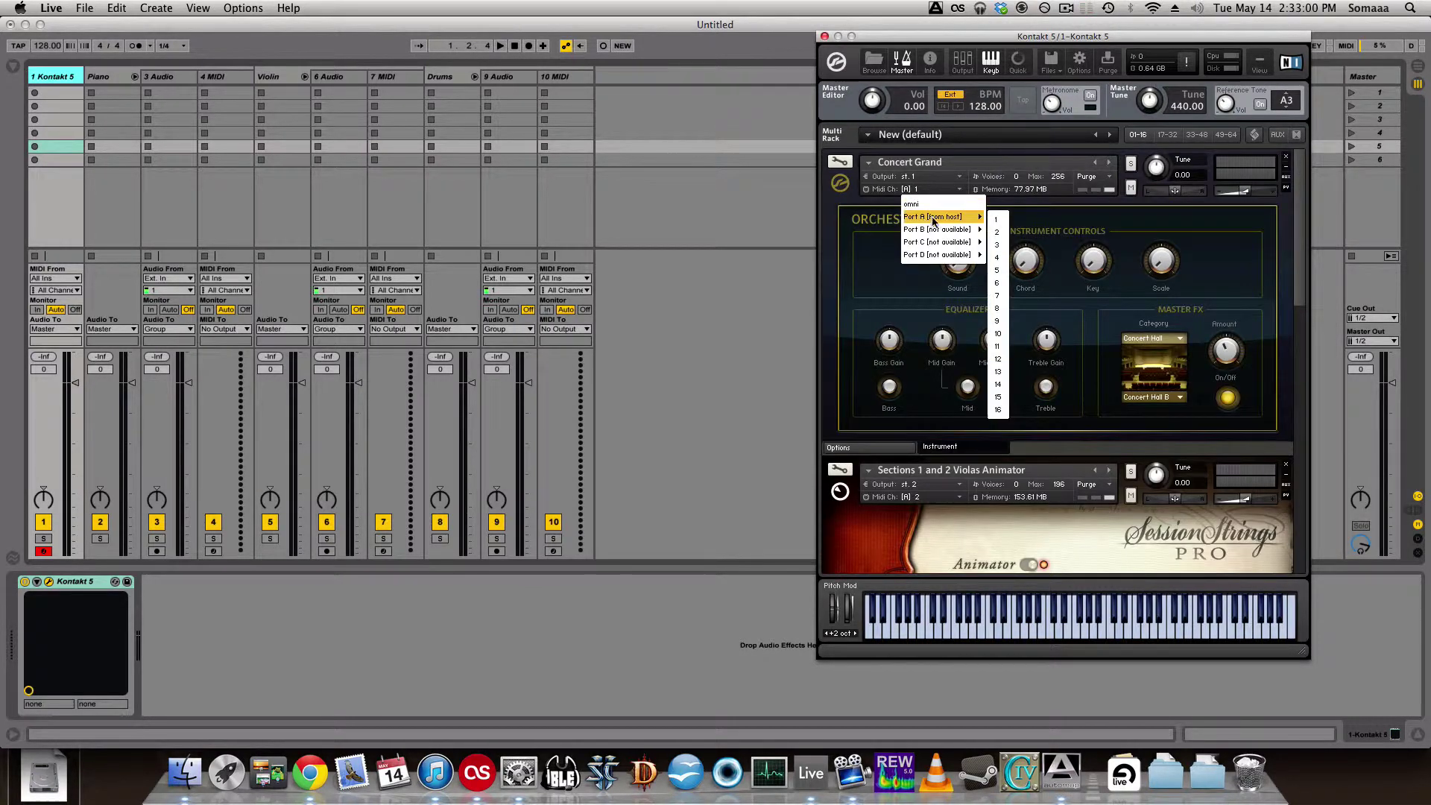
click(826, 254)
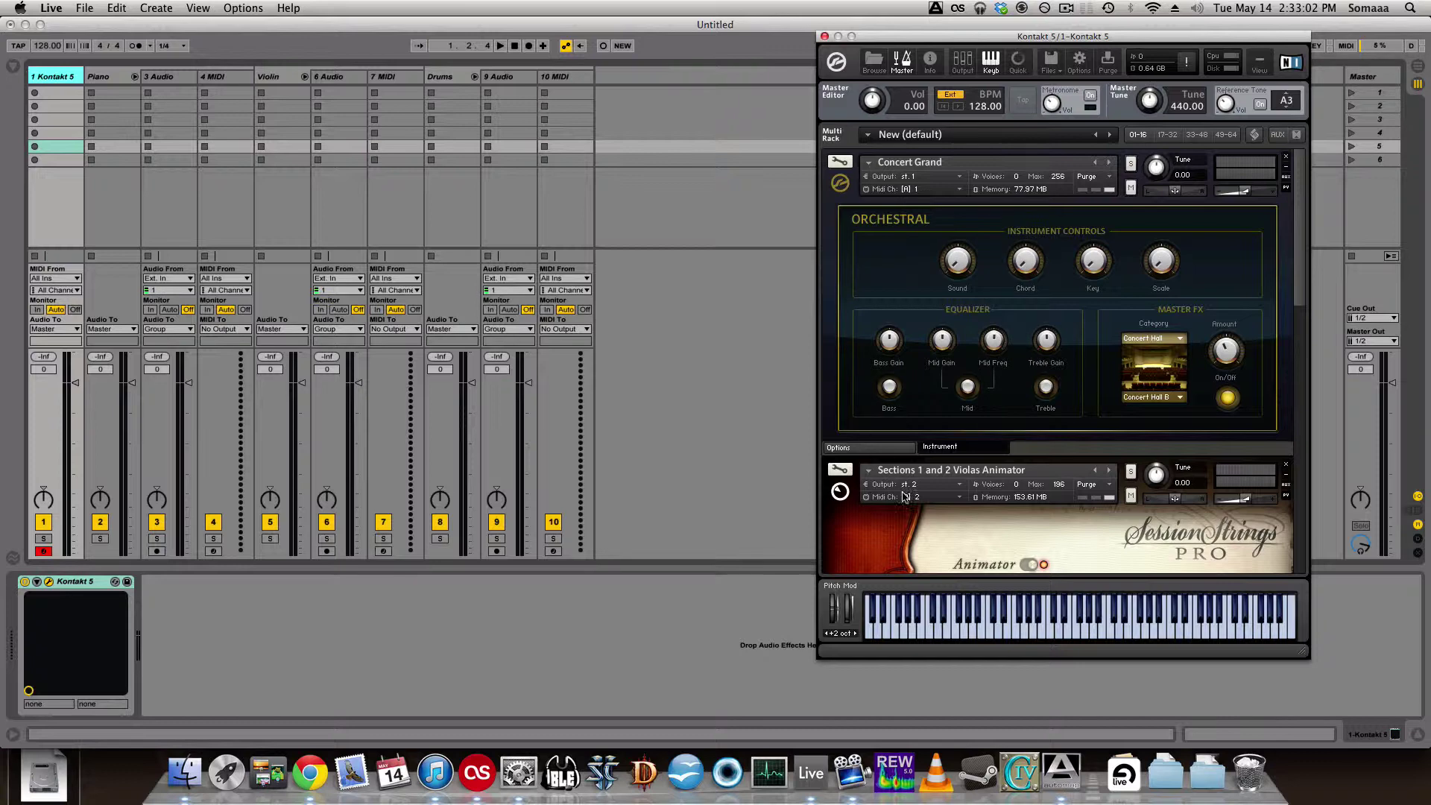
scroll(910, 505, down, 10)
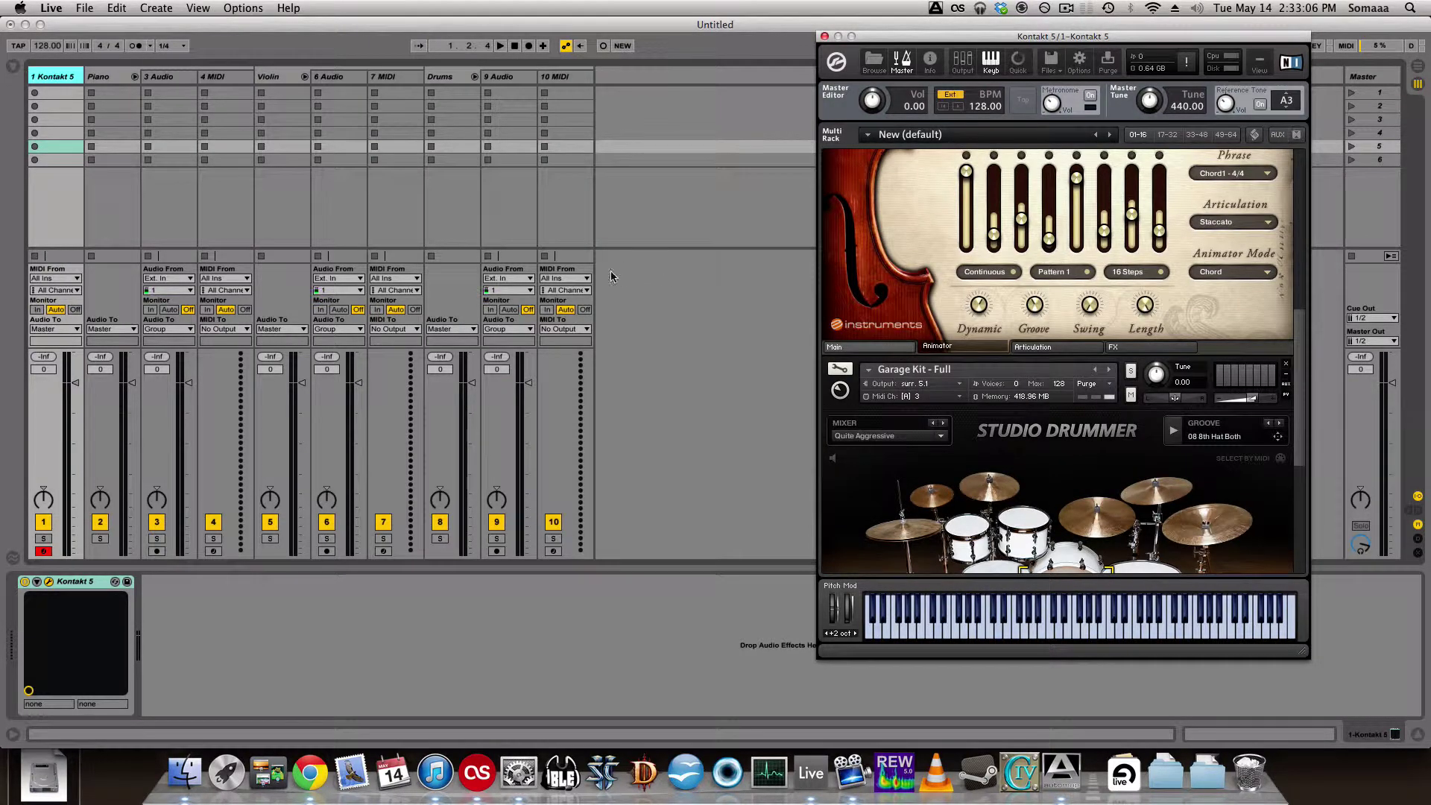
Route 4 MIDI to Kontakt 5 on channel 1.
click(214, 78)
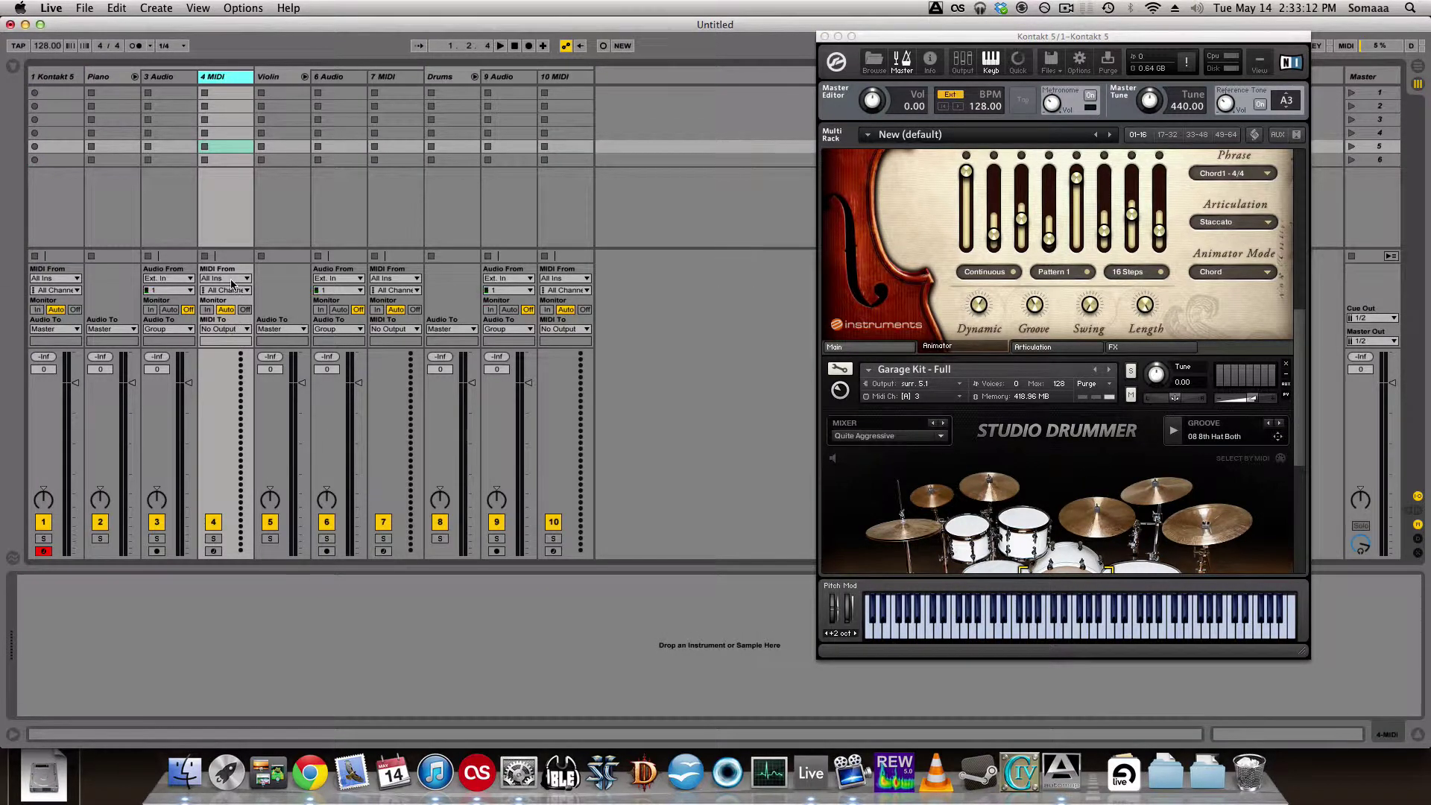
click(229, 335)
click(233, 358)
click(234, 342)
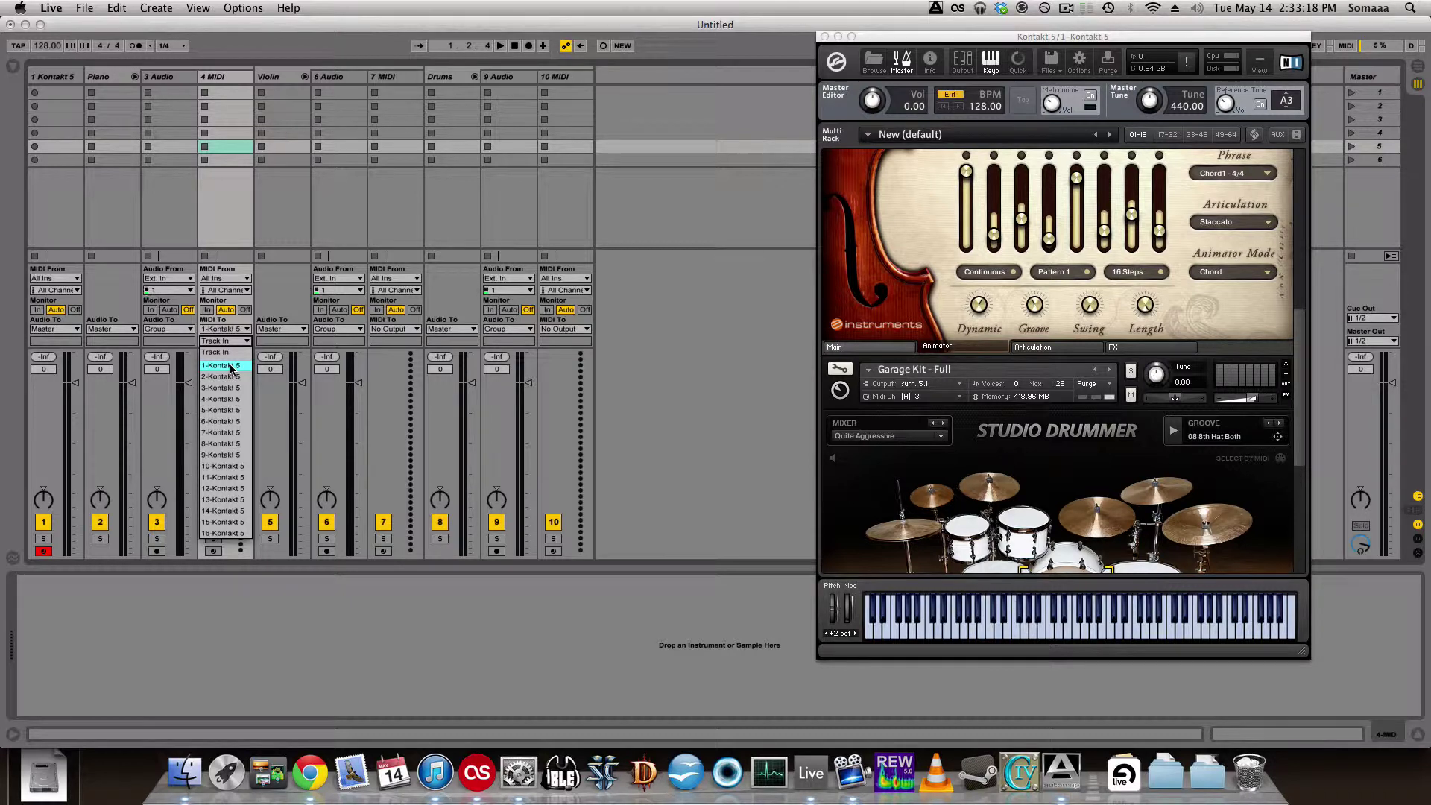
click(231, 366)
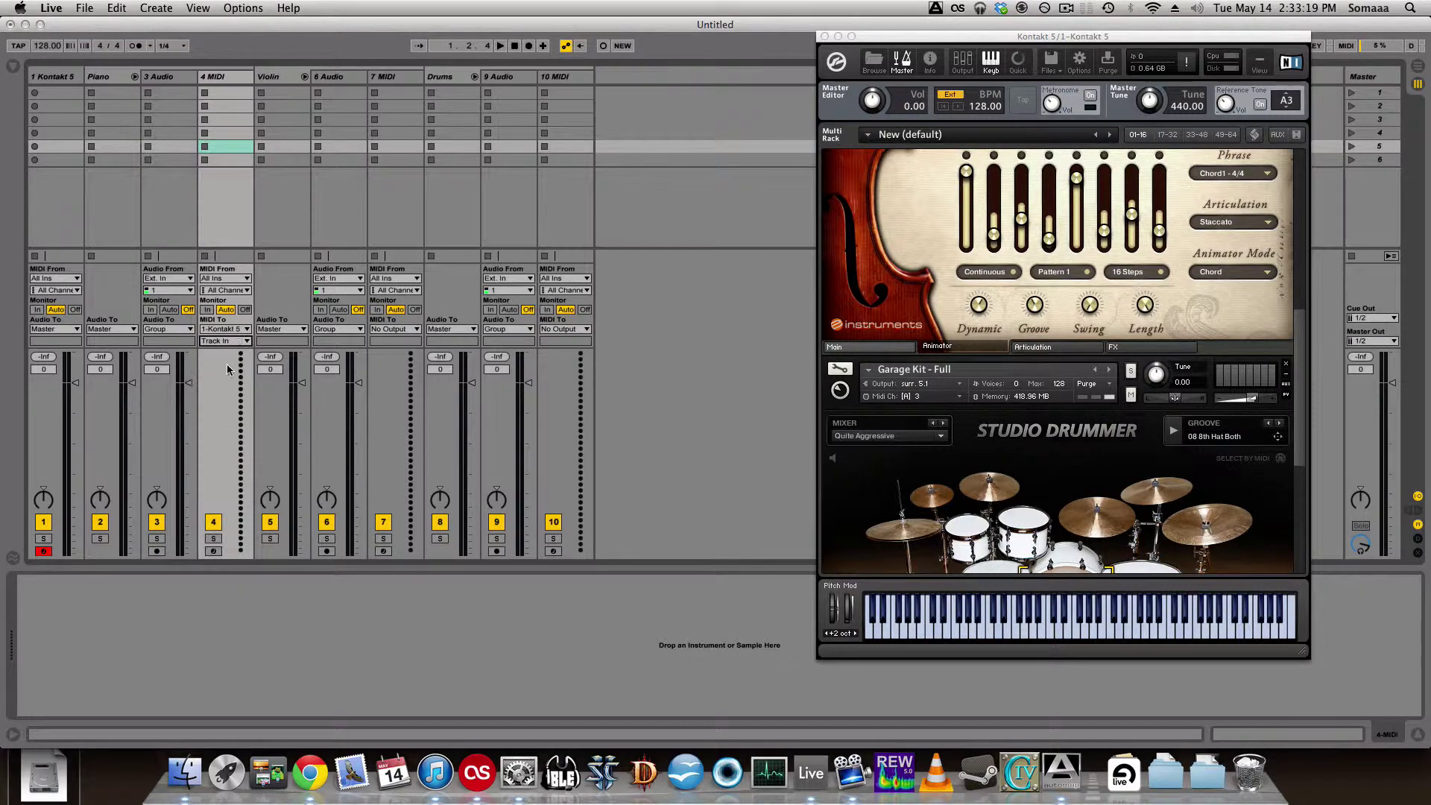
Route 7 MIDI to Kontakt 5 on channel 2.
click(397, 332)
click(395, 356)
click(395, 340)
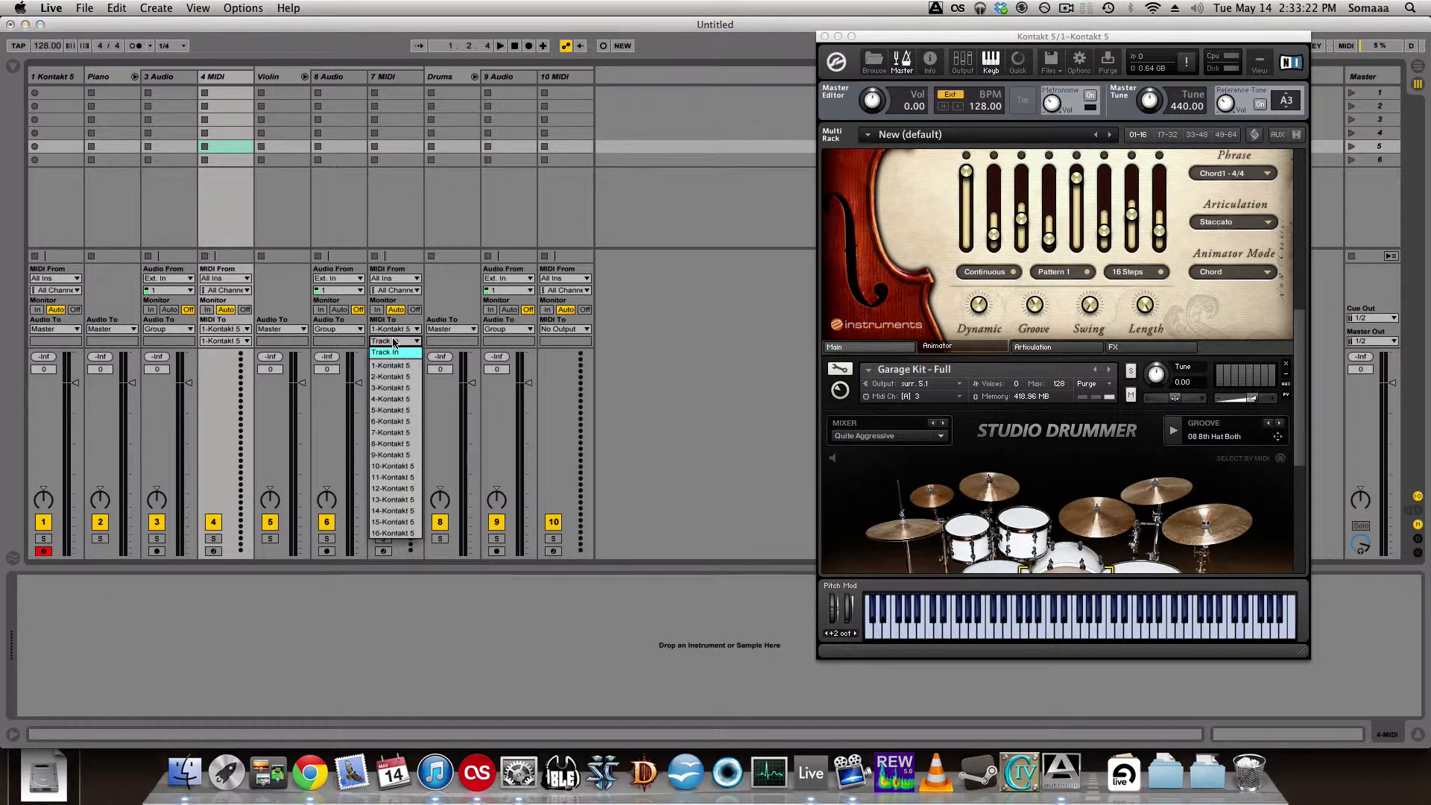
click(395, 376)
Route 10 MIDI's output to Kontakt 5 and bring up its channel choices.
click(558, 330)
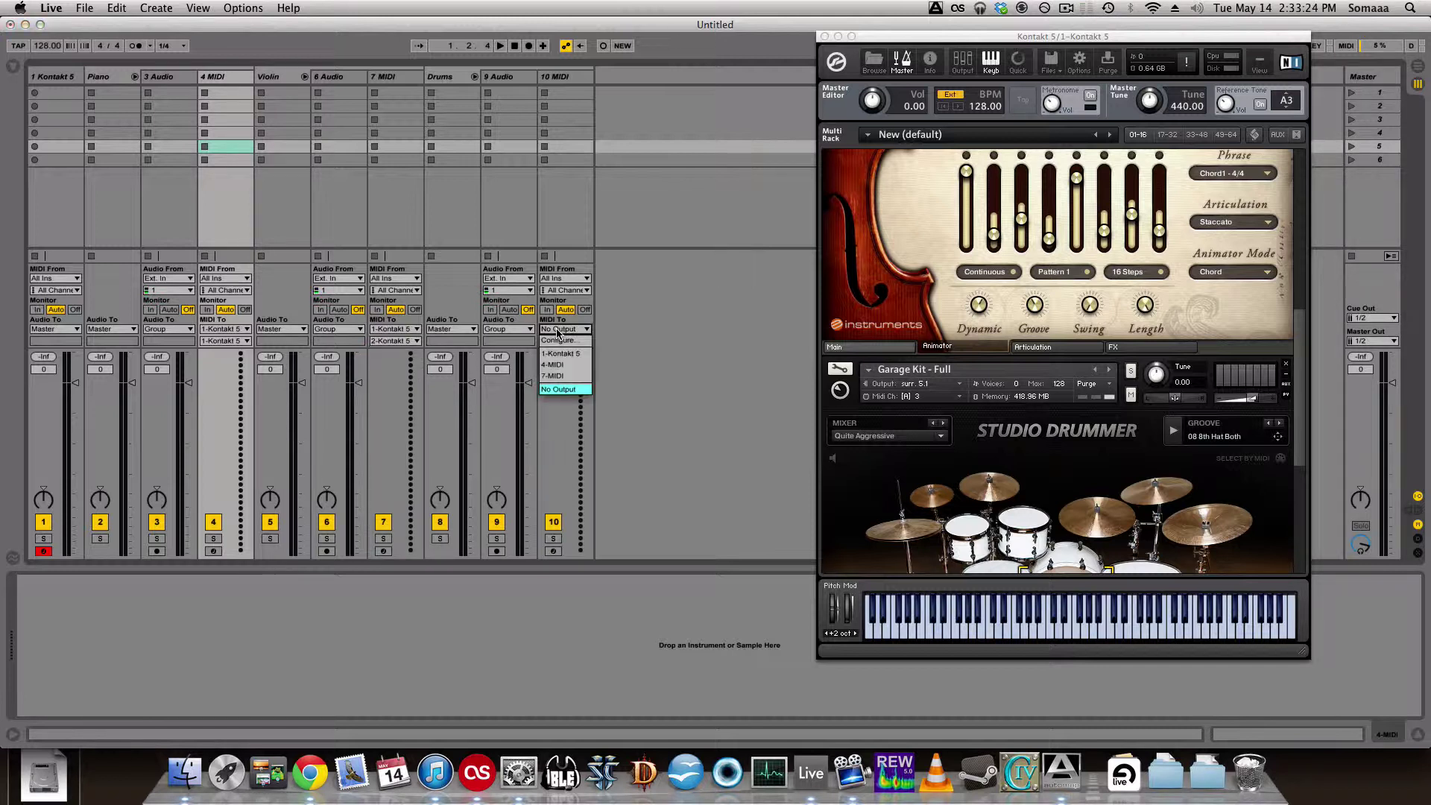
click(560, 354)
click(563, 339)
Set 10 MIDI to Kontakt channel 3 and feed 6 Audio from Kontakt 5 outputs 3/4.
click(560, 384)
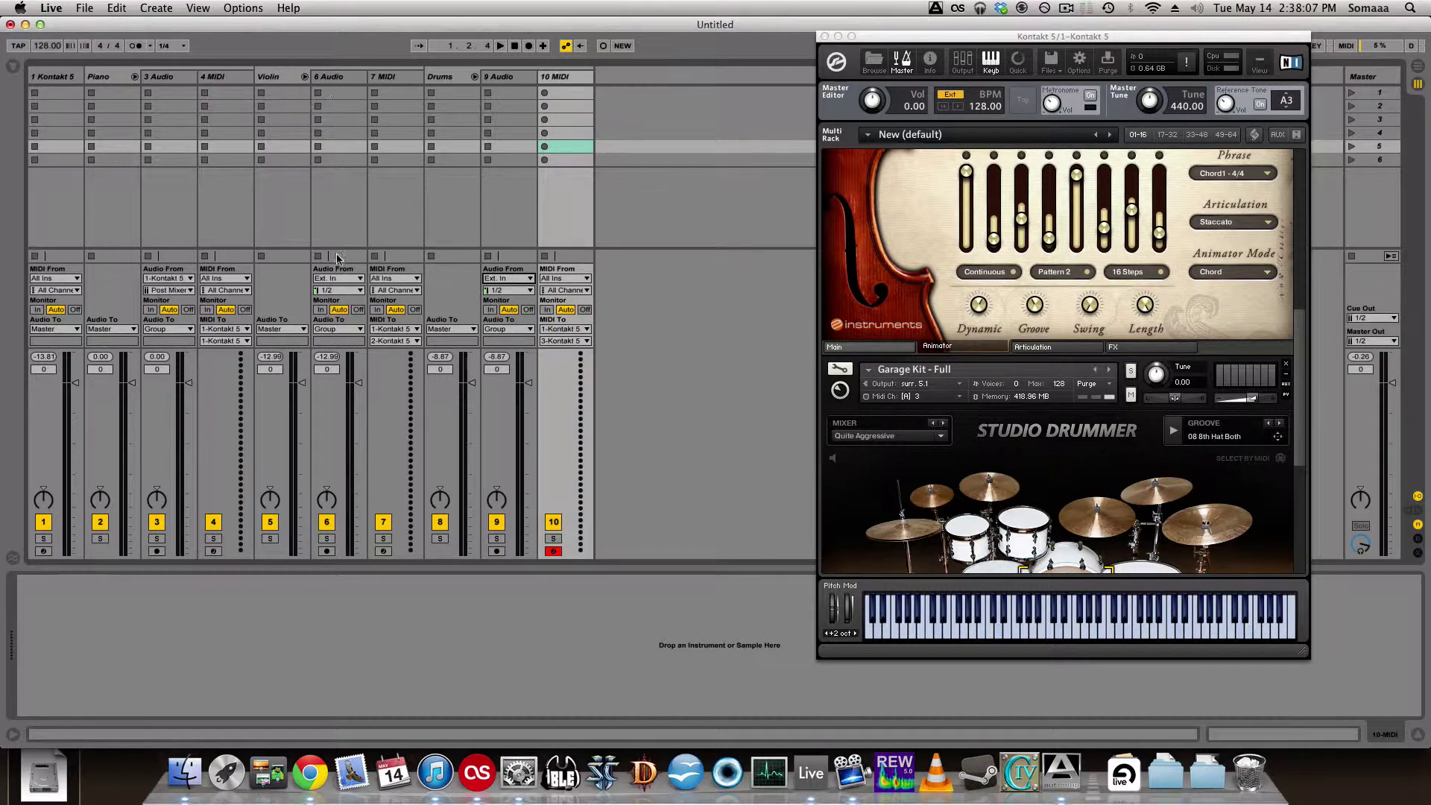
click(340, 278)
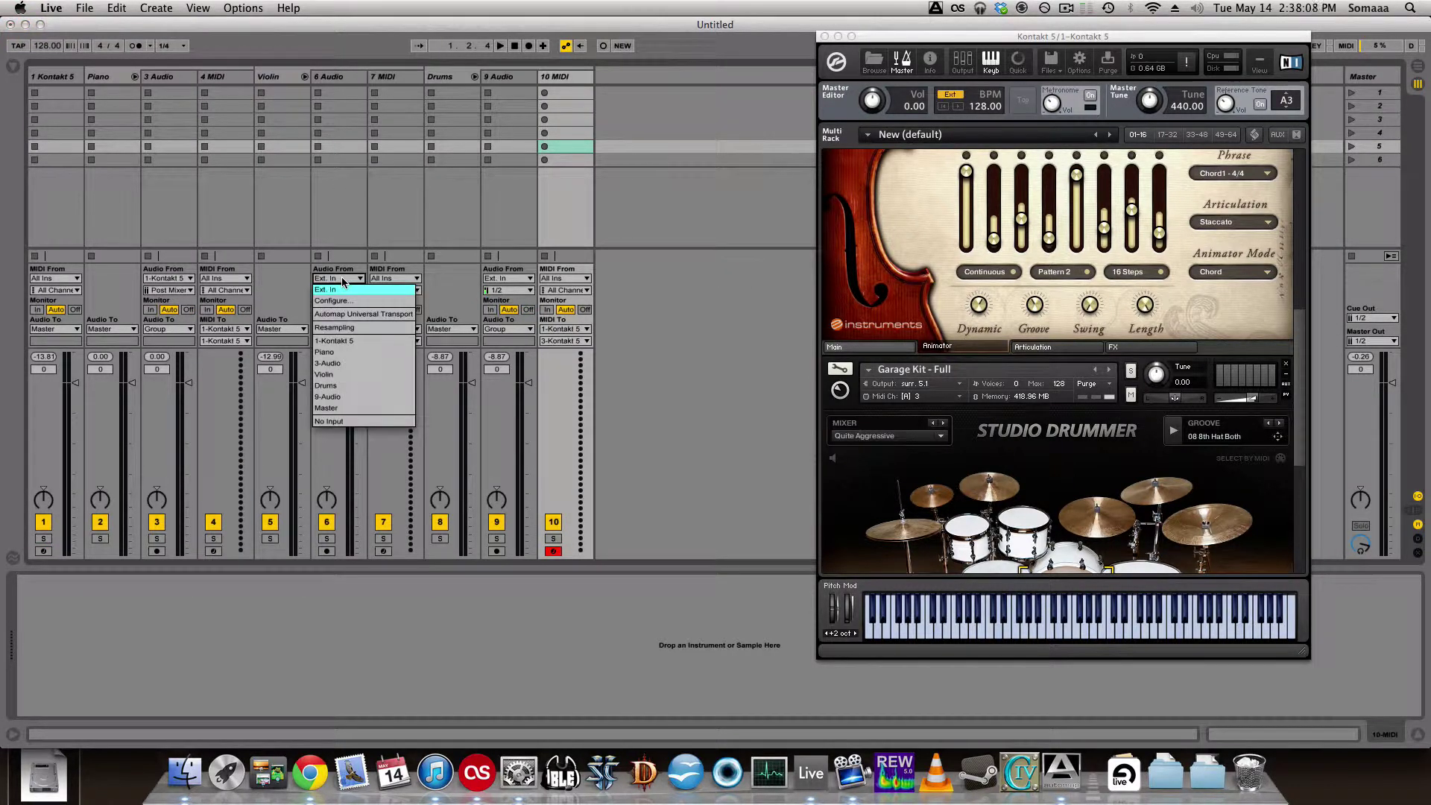
click(350, 341)
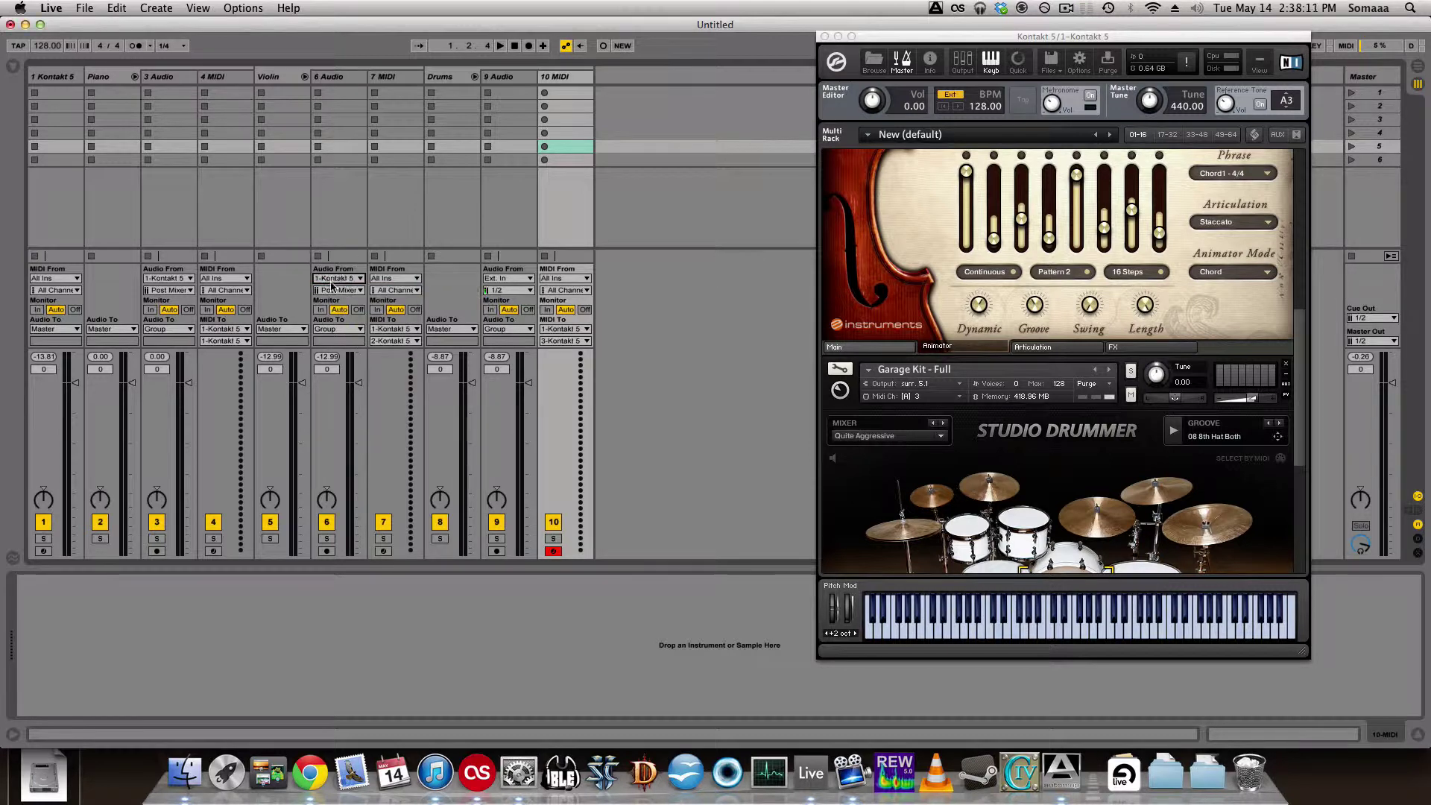
click(340, 291)
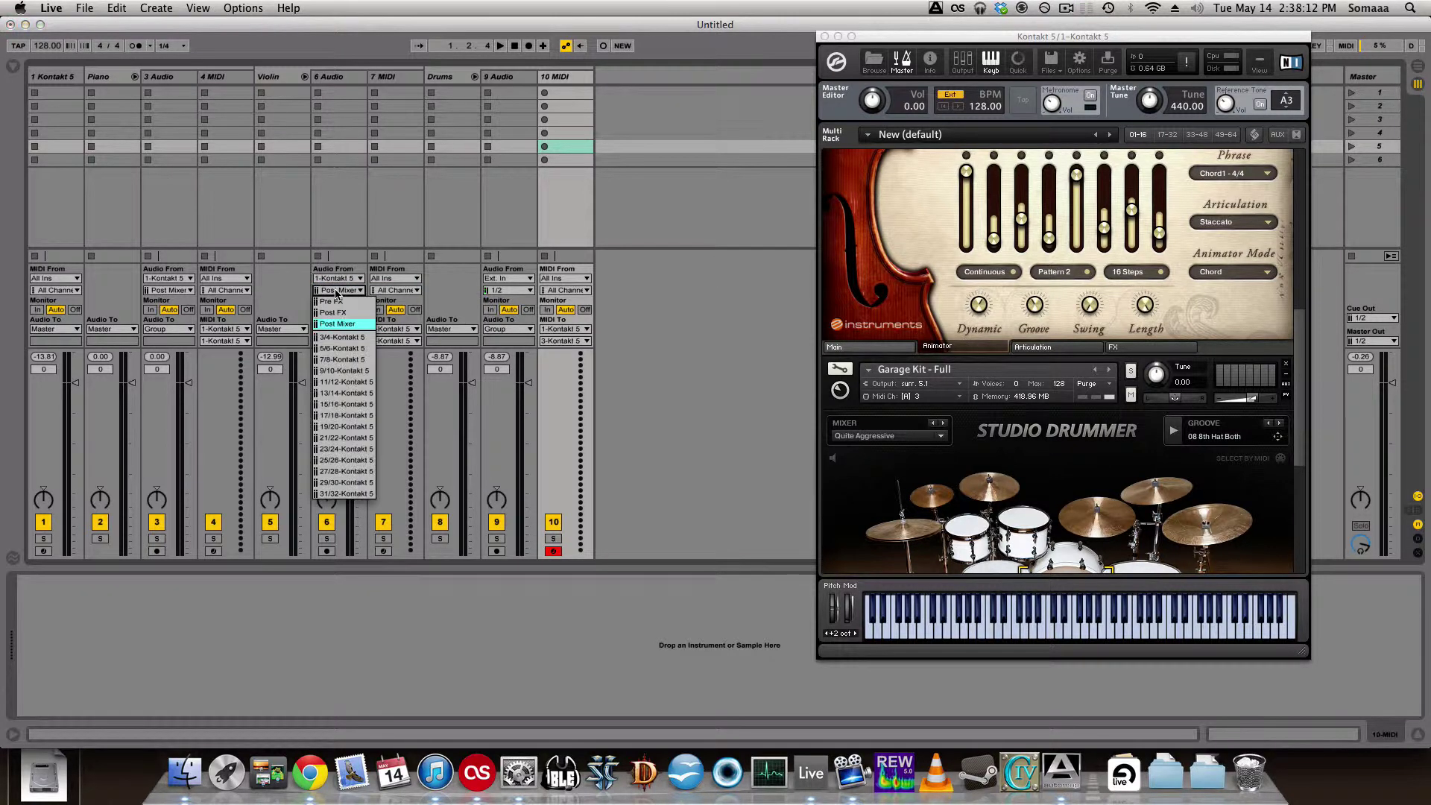
click(333, 338)
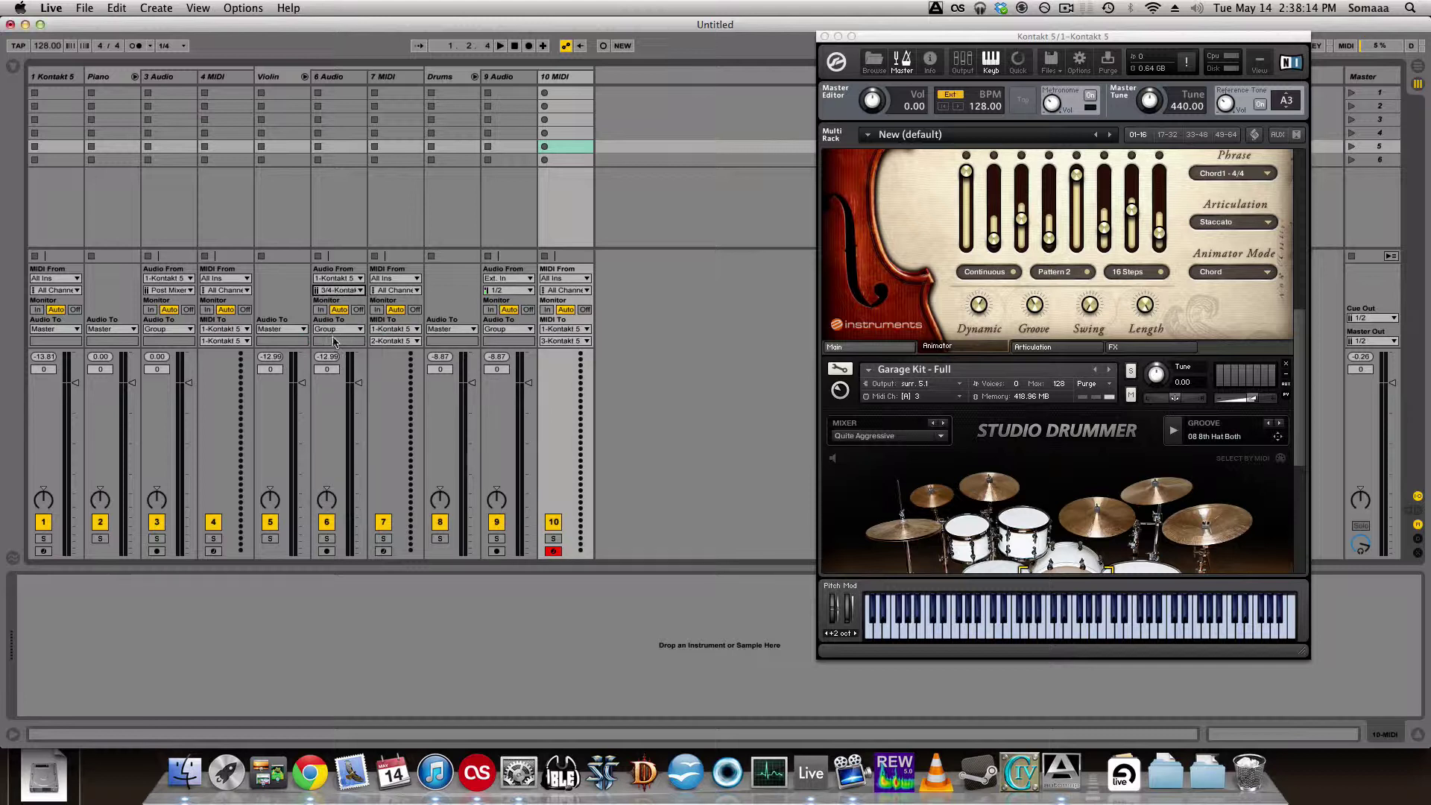
Feed 9 Audio from Kontakt 5, using outputs 7/8 instead of 5/6.
click(504, 281)
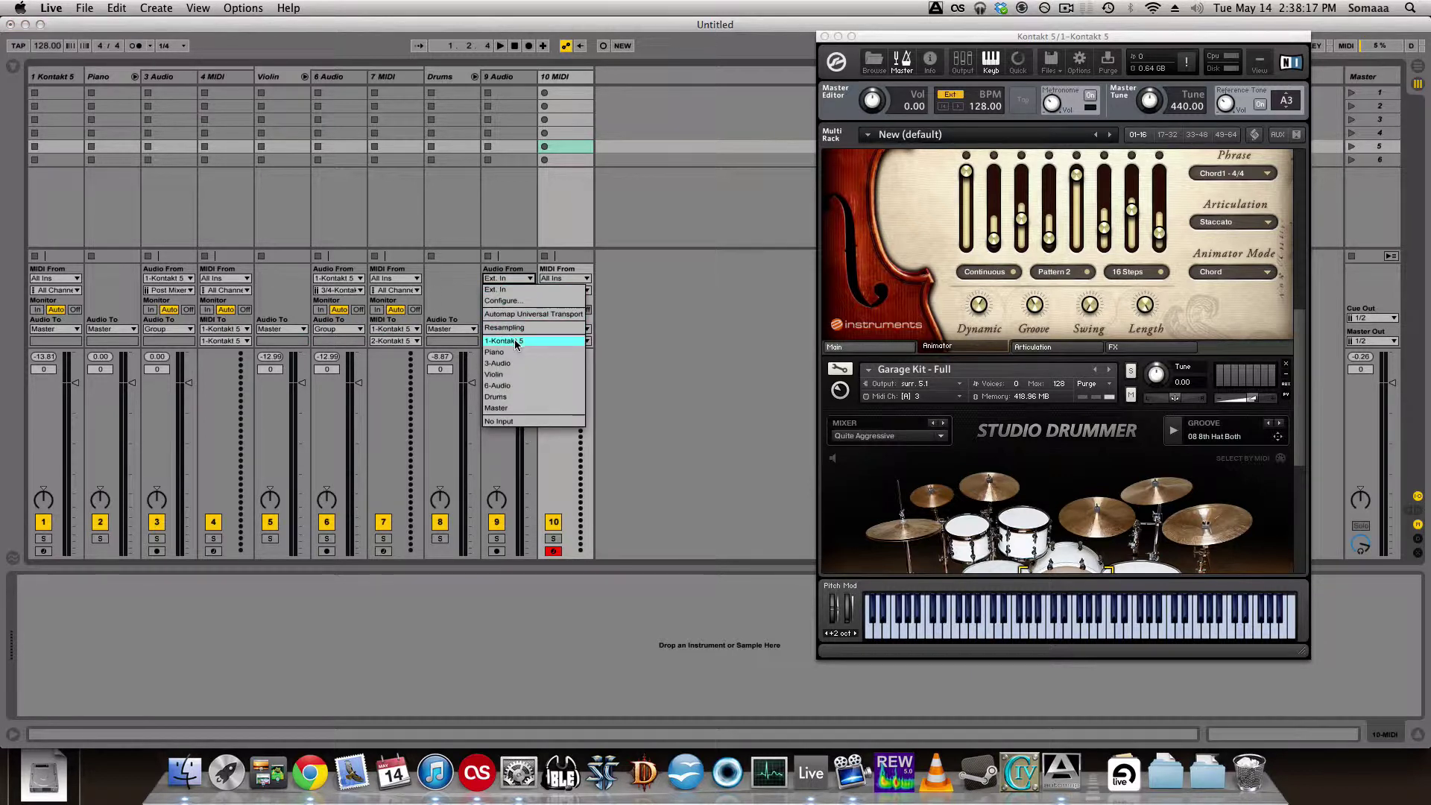
click(506, 341)
click(508, 290)
click(507, 349)
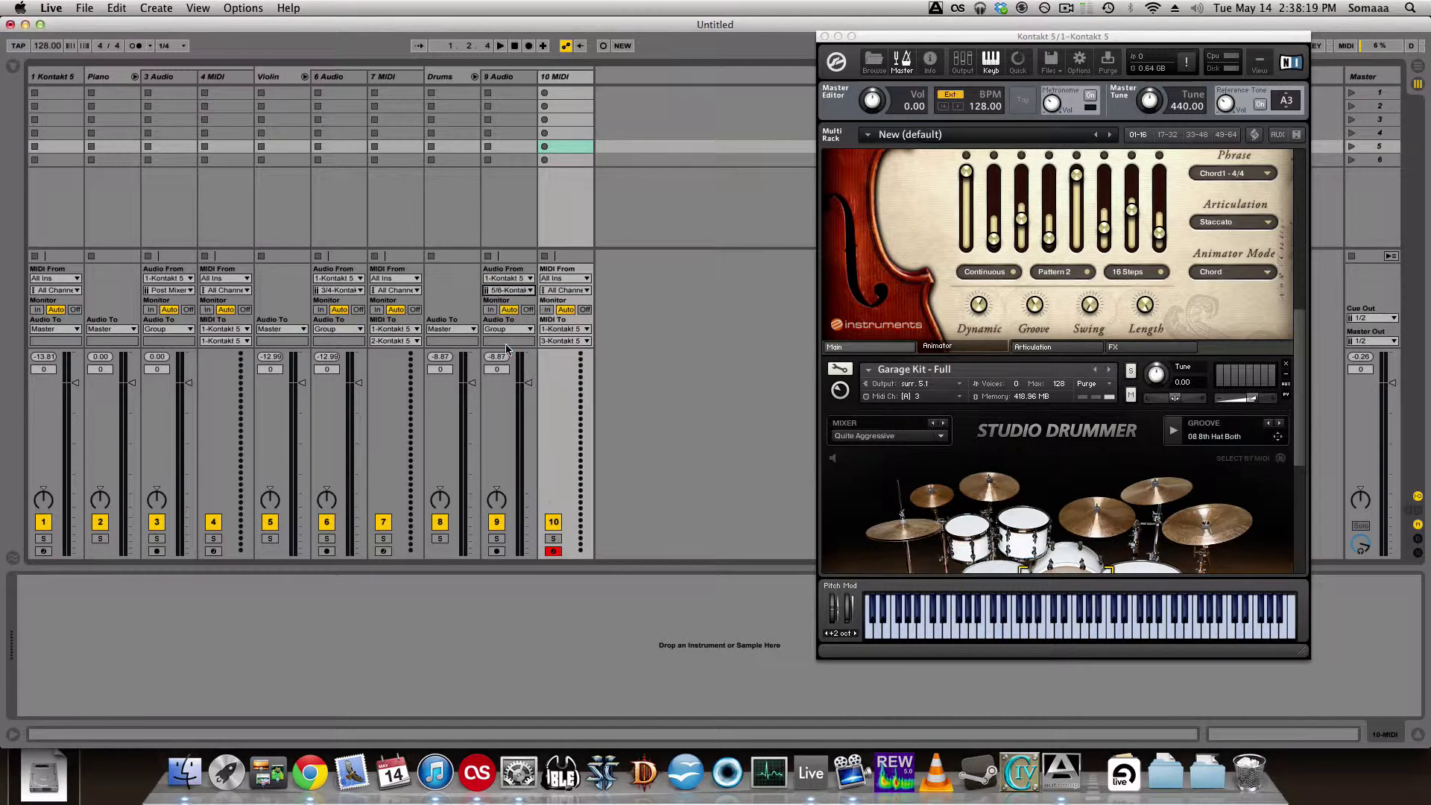
click(505, 291)
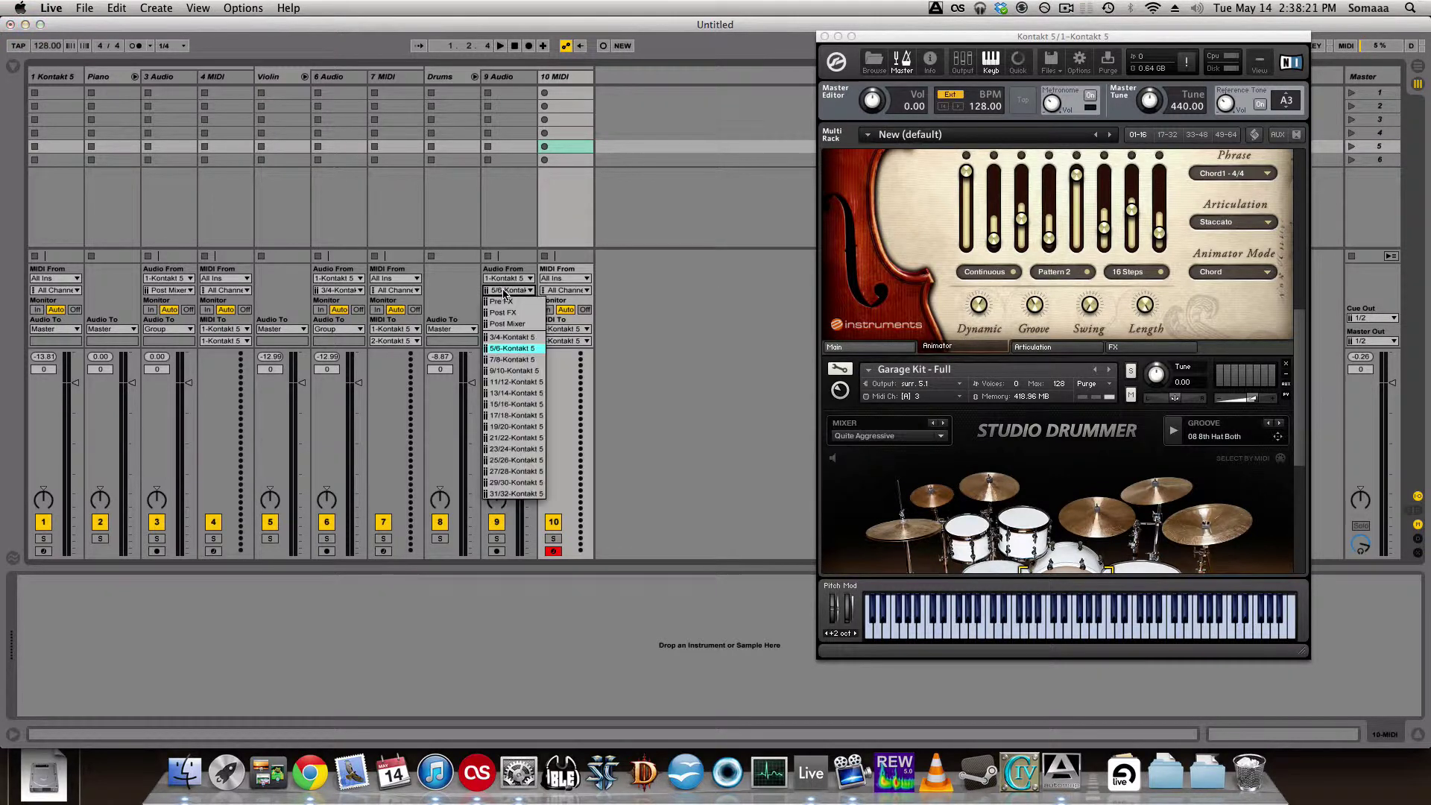
click(508, 359)
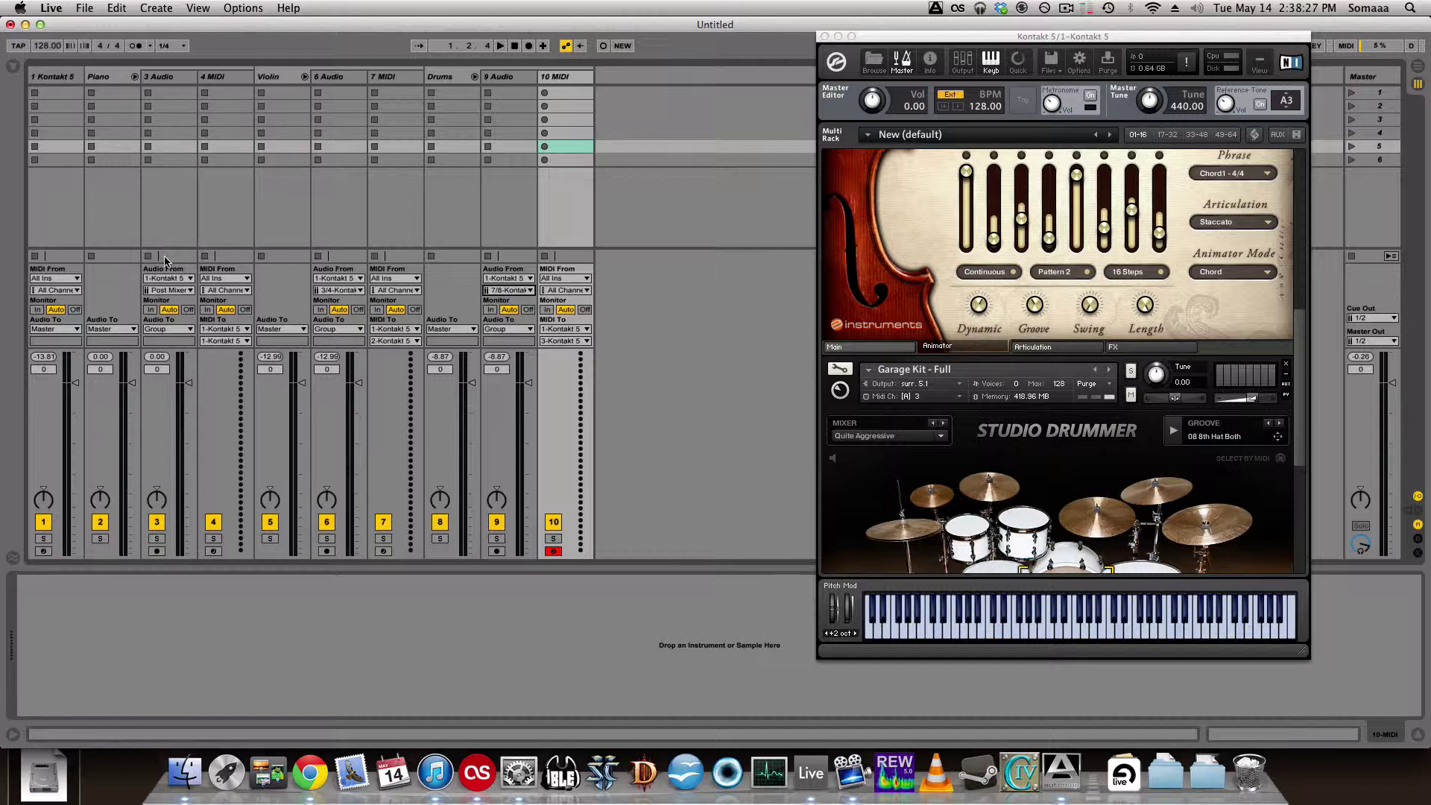
Arm 4 MIDI for the piano and turn monitoring on for 6 Audio and 9 Audio.
click(213, 552)
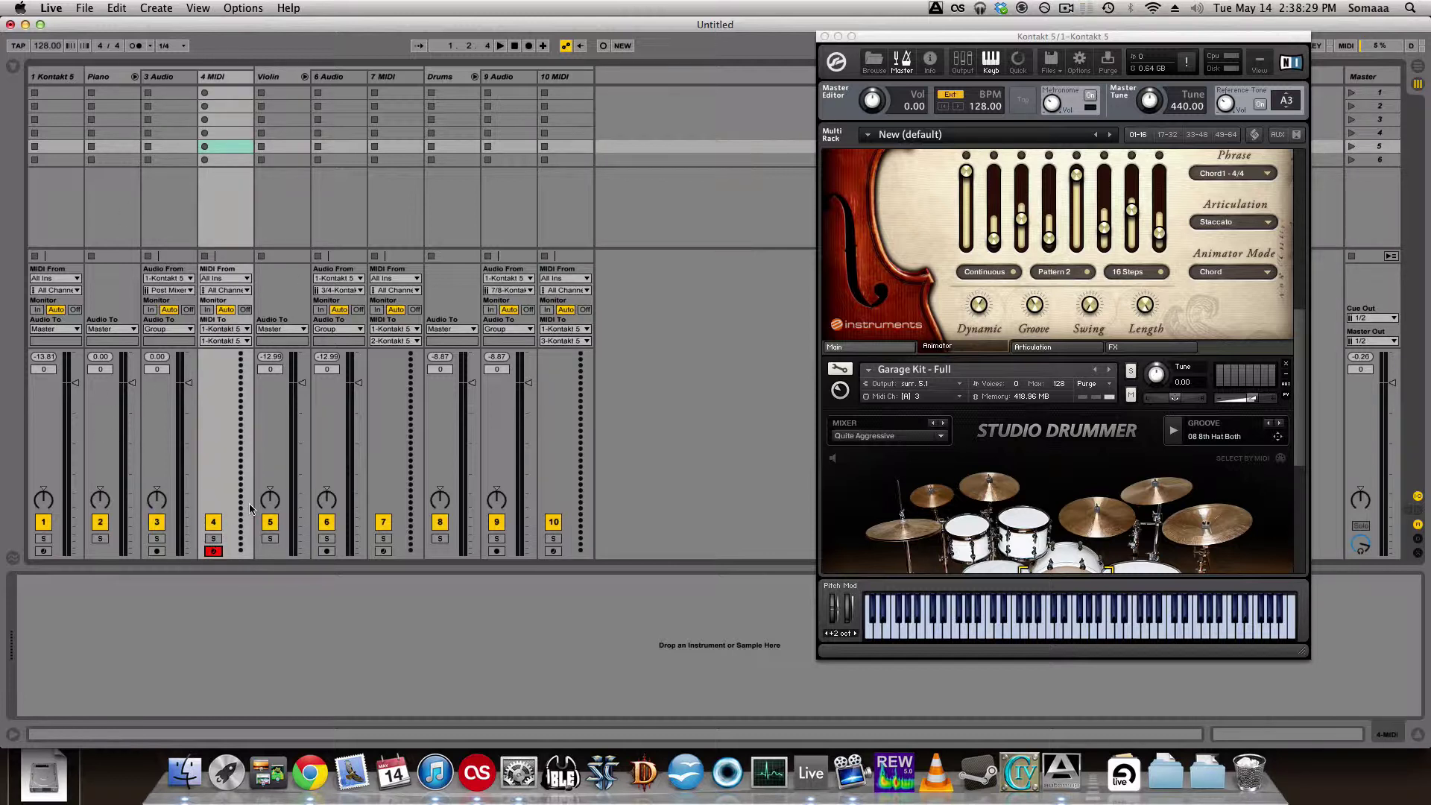
click(319, 310)
click(491, 310)
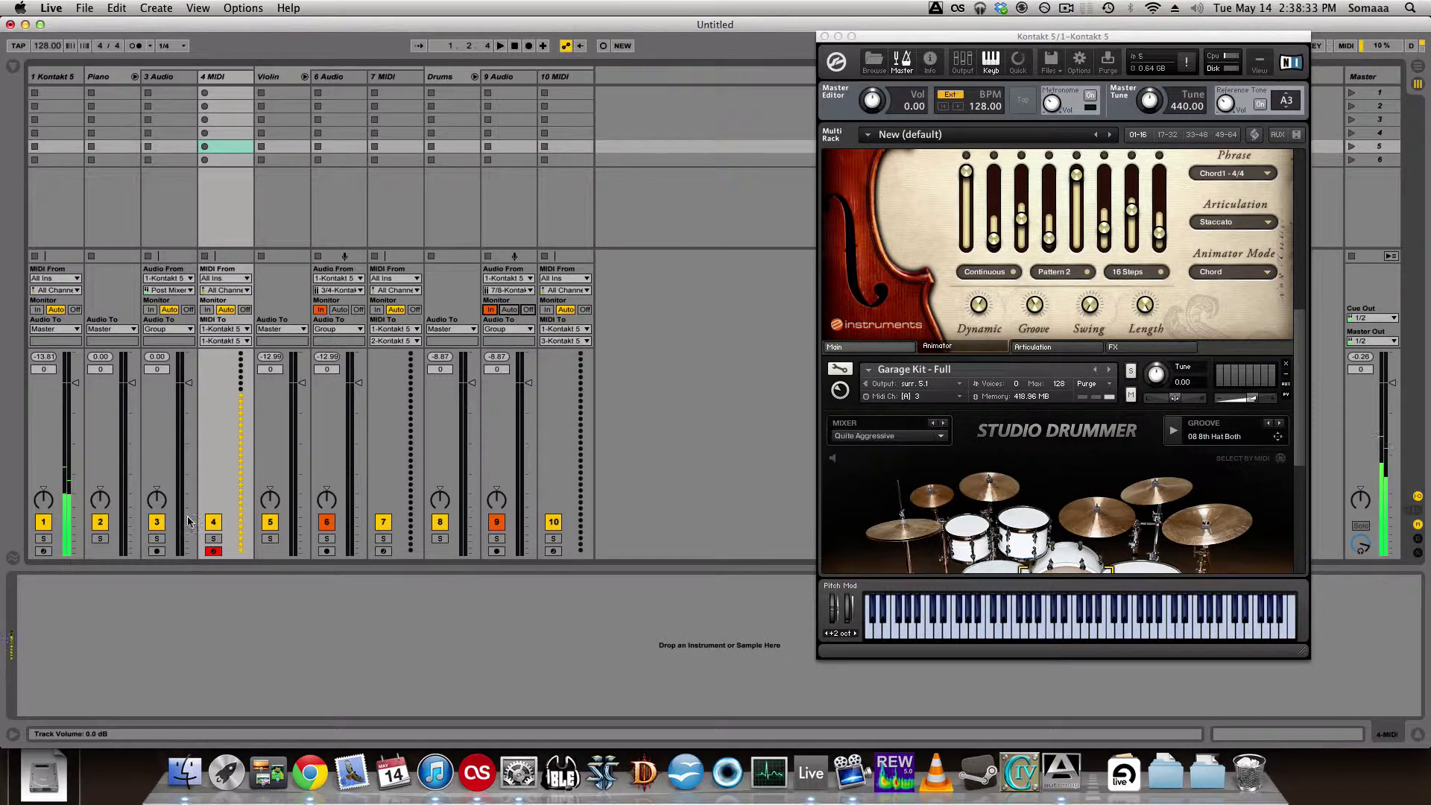
Check the Kontakt 5 device, then arm 7 MIDI to play the violin.
click(50, 78)
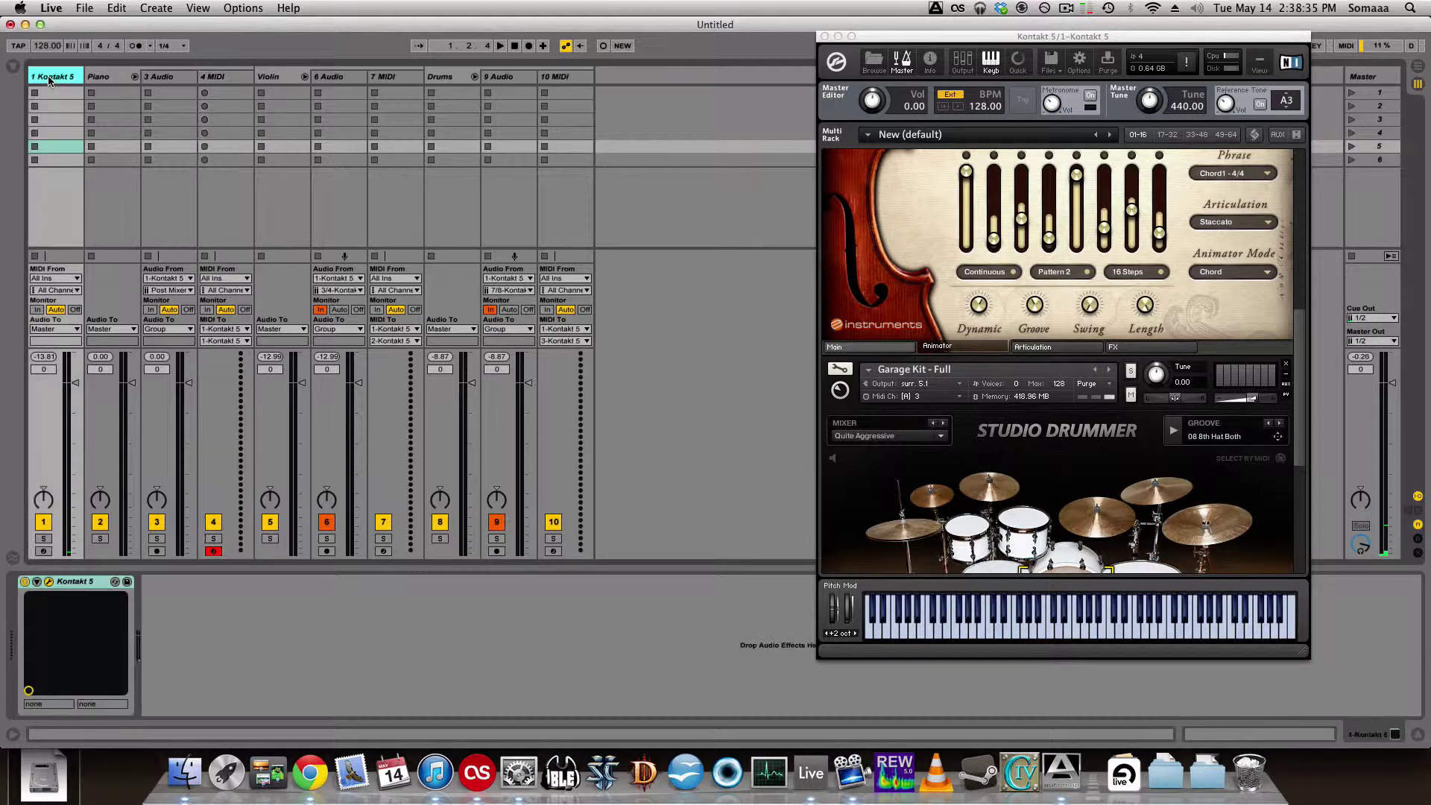
click(168, 79)
click(209, 78)
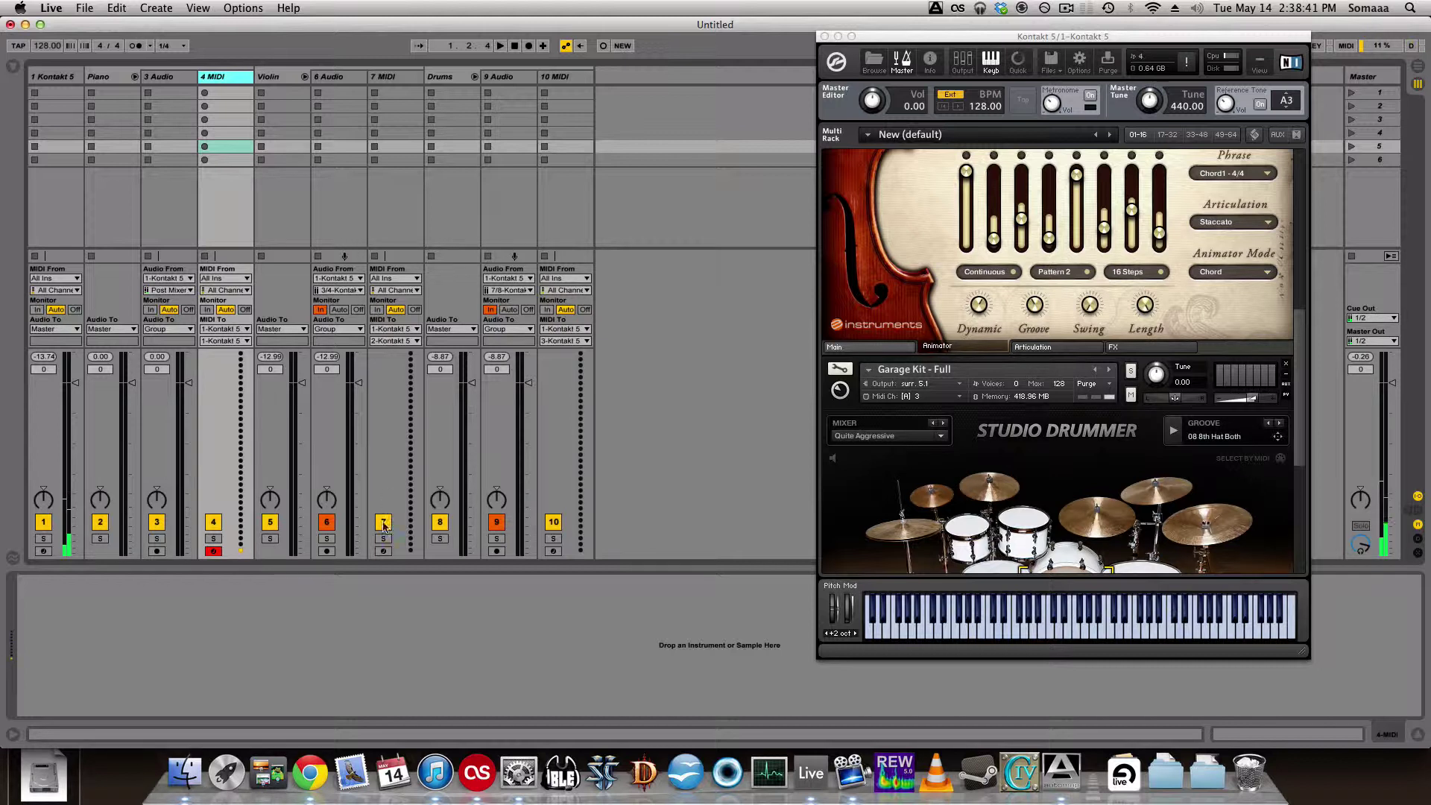
click(378, 552)
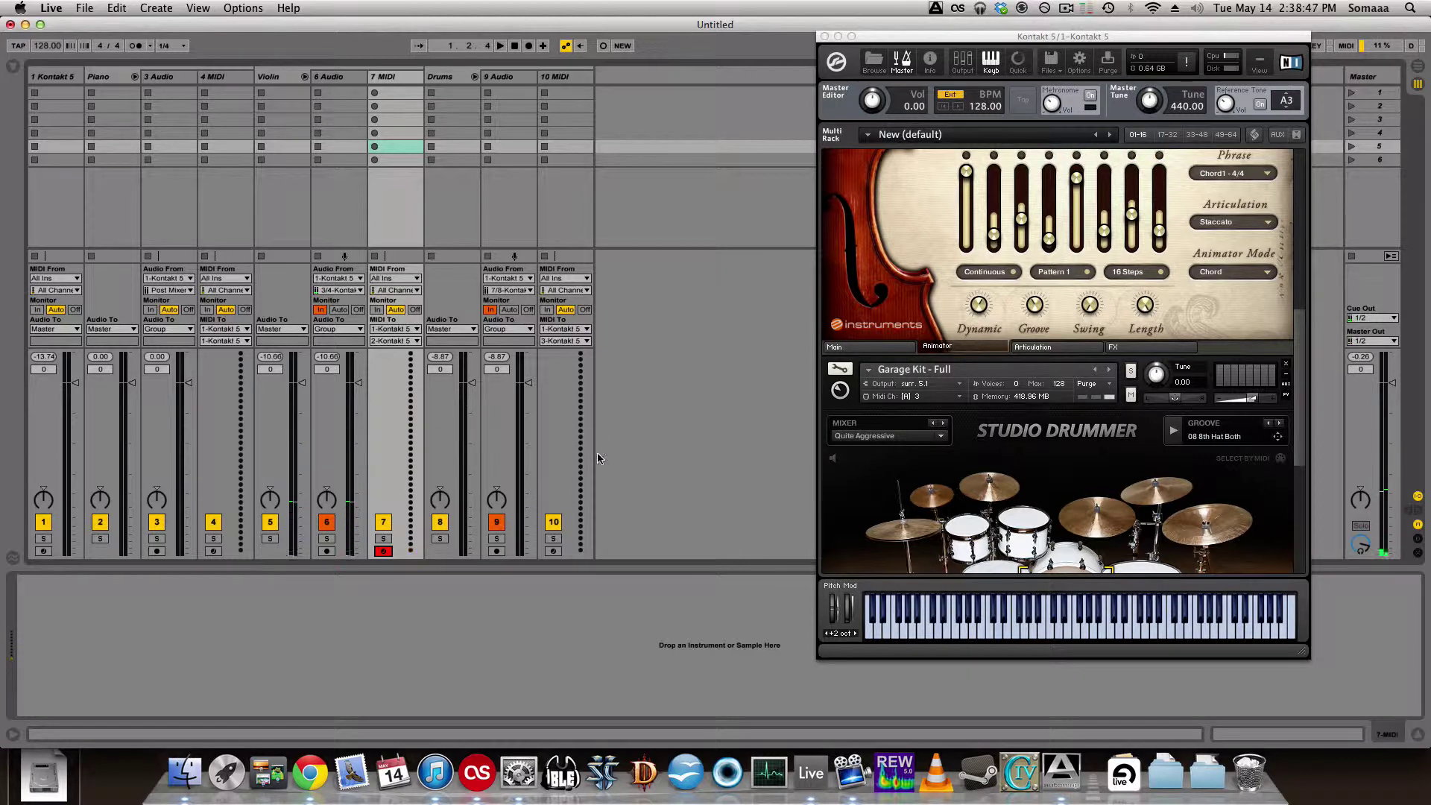
Arm 10 MIDI to try the drums, then return to the violin on 7 MIDI.
click(554, 552)
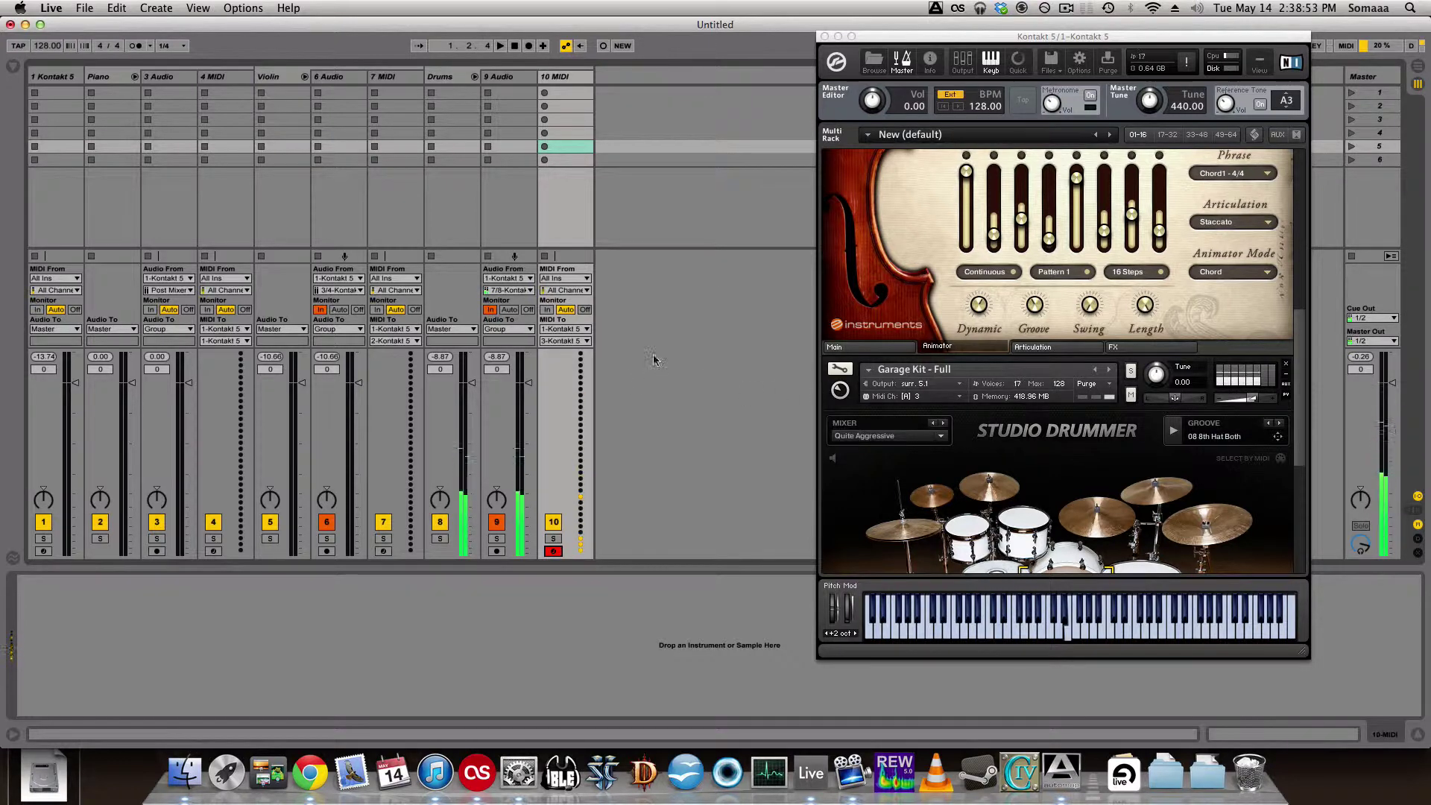
click(568, 96)
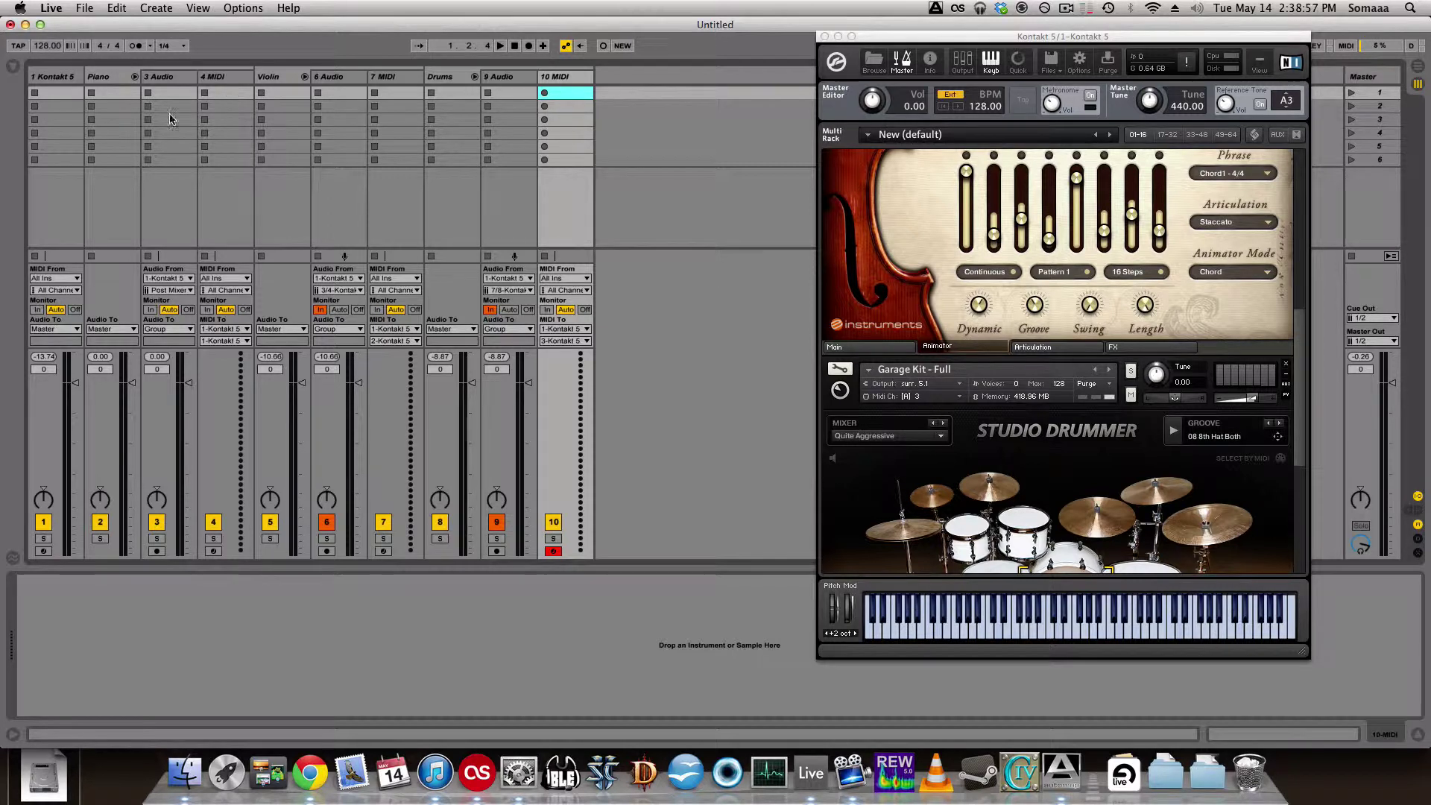
click(59, 82)
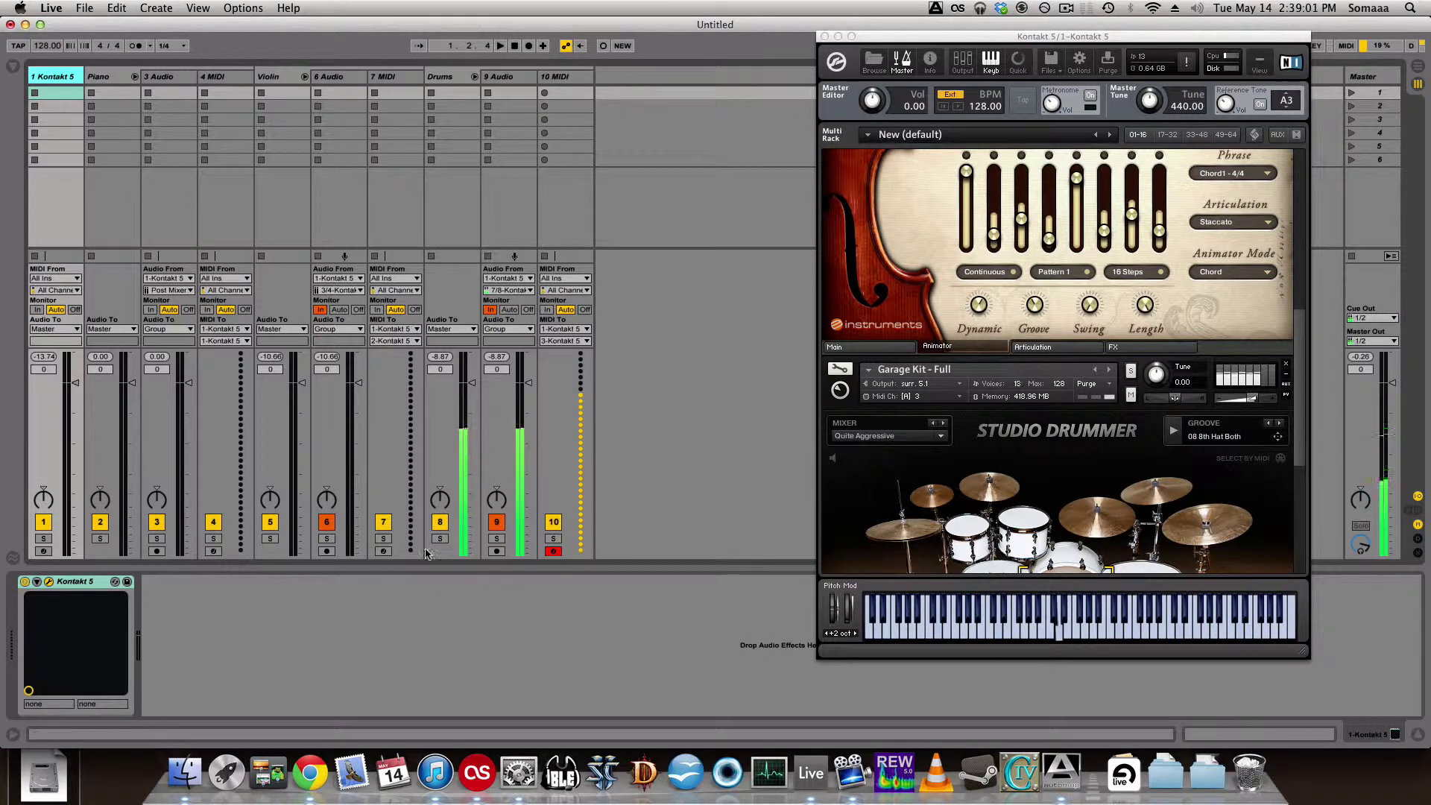
click(383, 552)
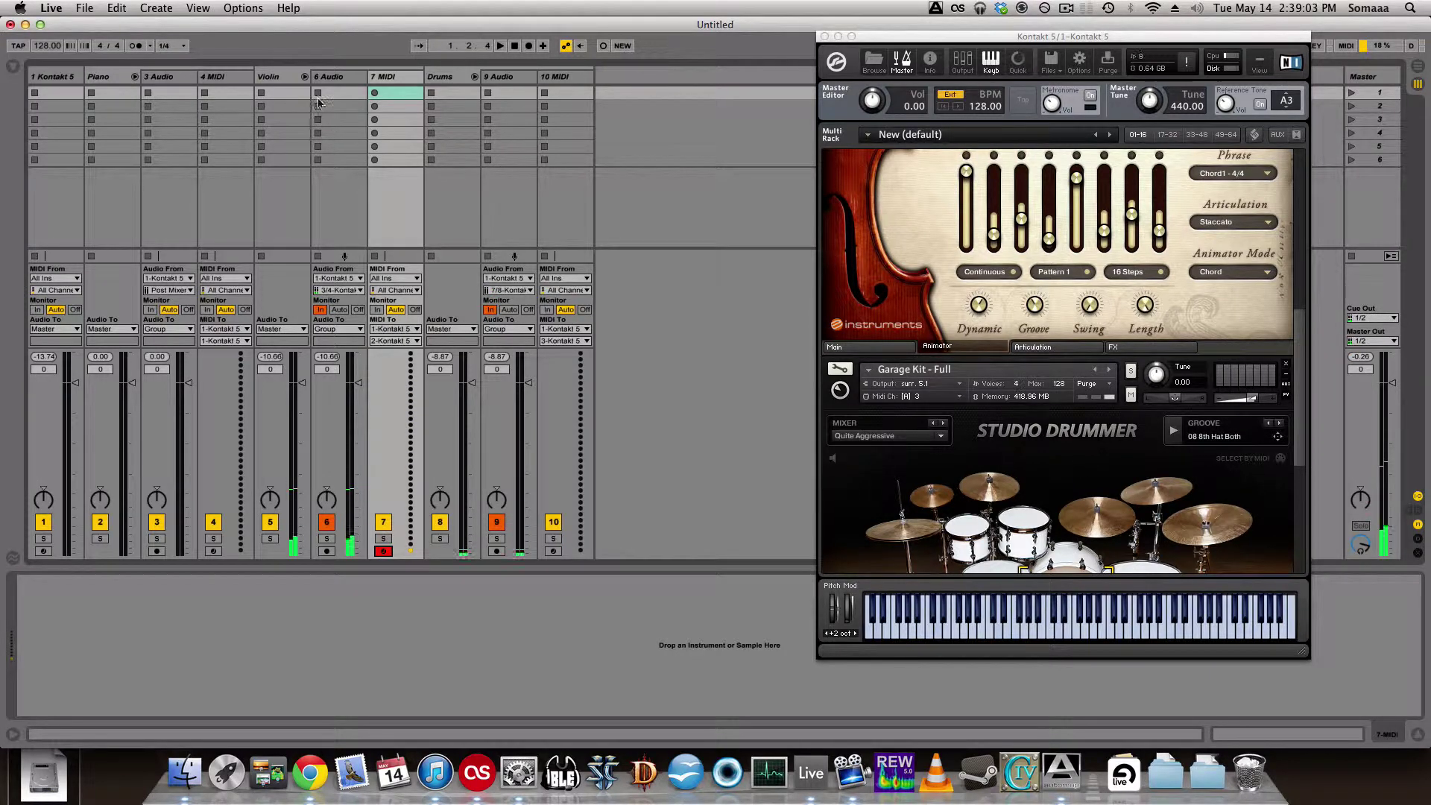
click(167, 78)
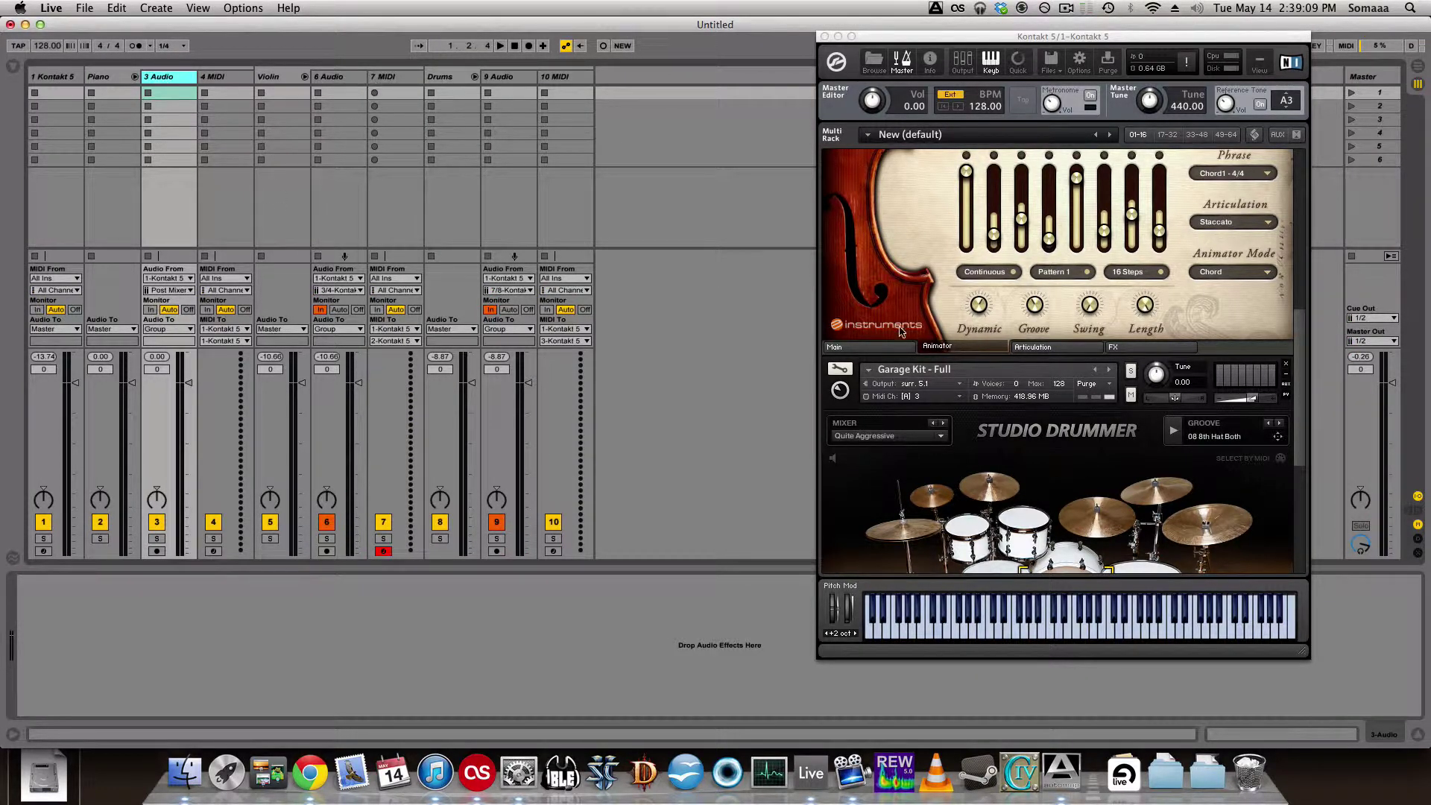
Set the Violas Animator and Studio Drummer outputs in Kontakt to st. 1.
scroll(954, 286, up, 5)
scroll(954, 286, up, 3)
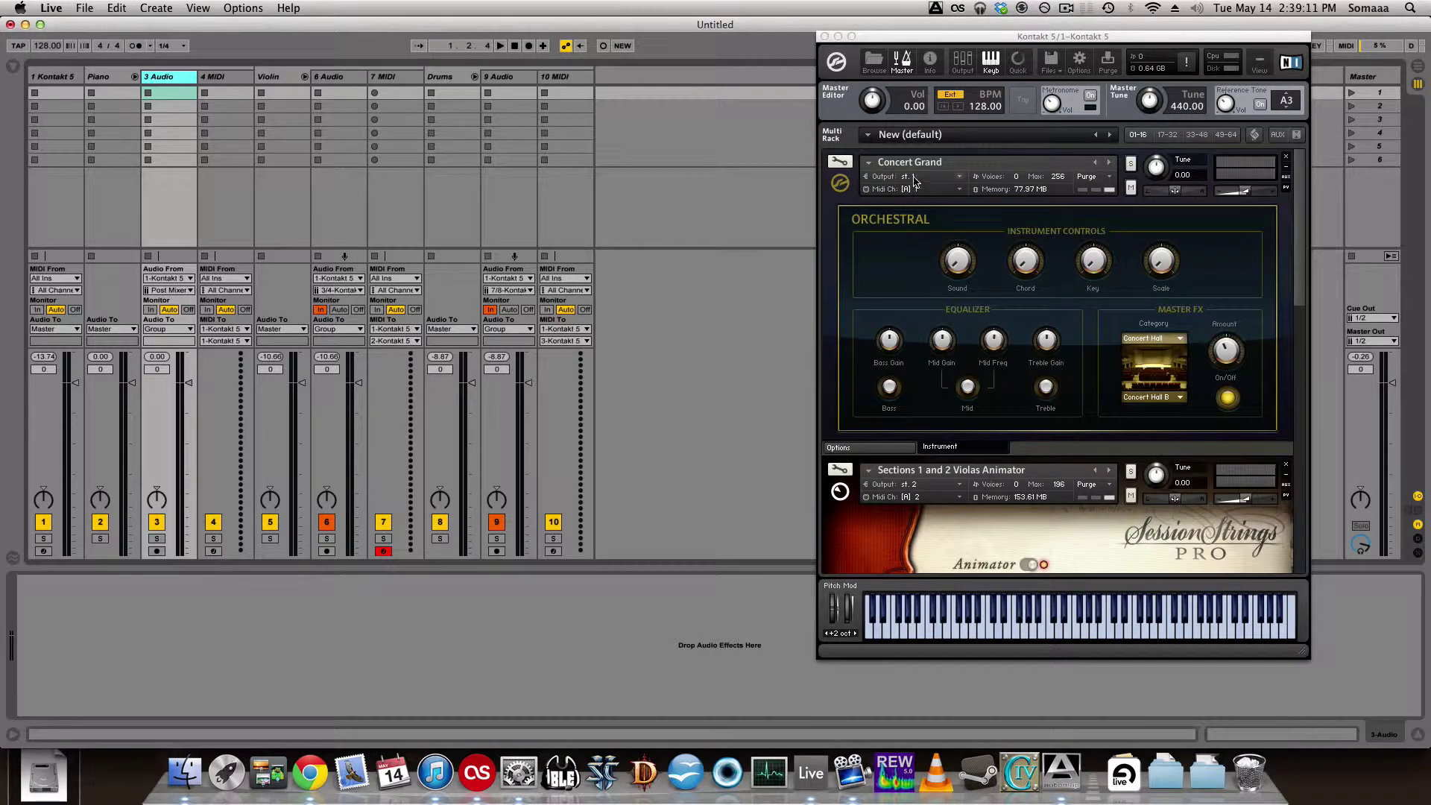
scroll(939, 223, down, 3)
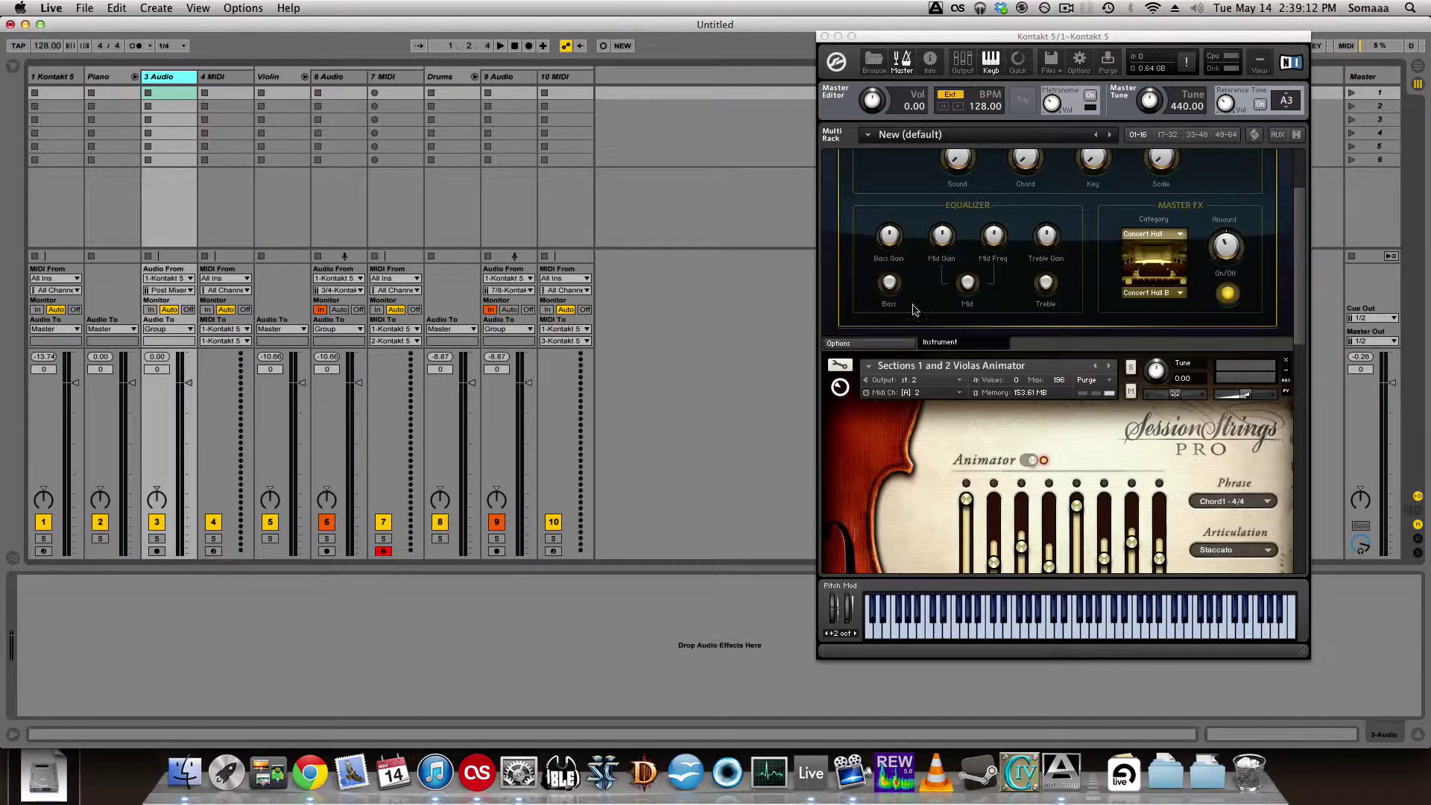
click(914, 380)
click(931, 412)
scroll(932, 413, down, 5)
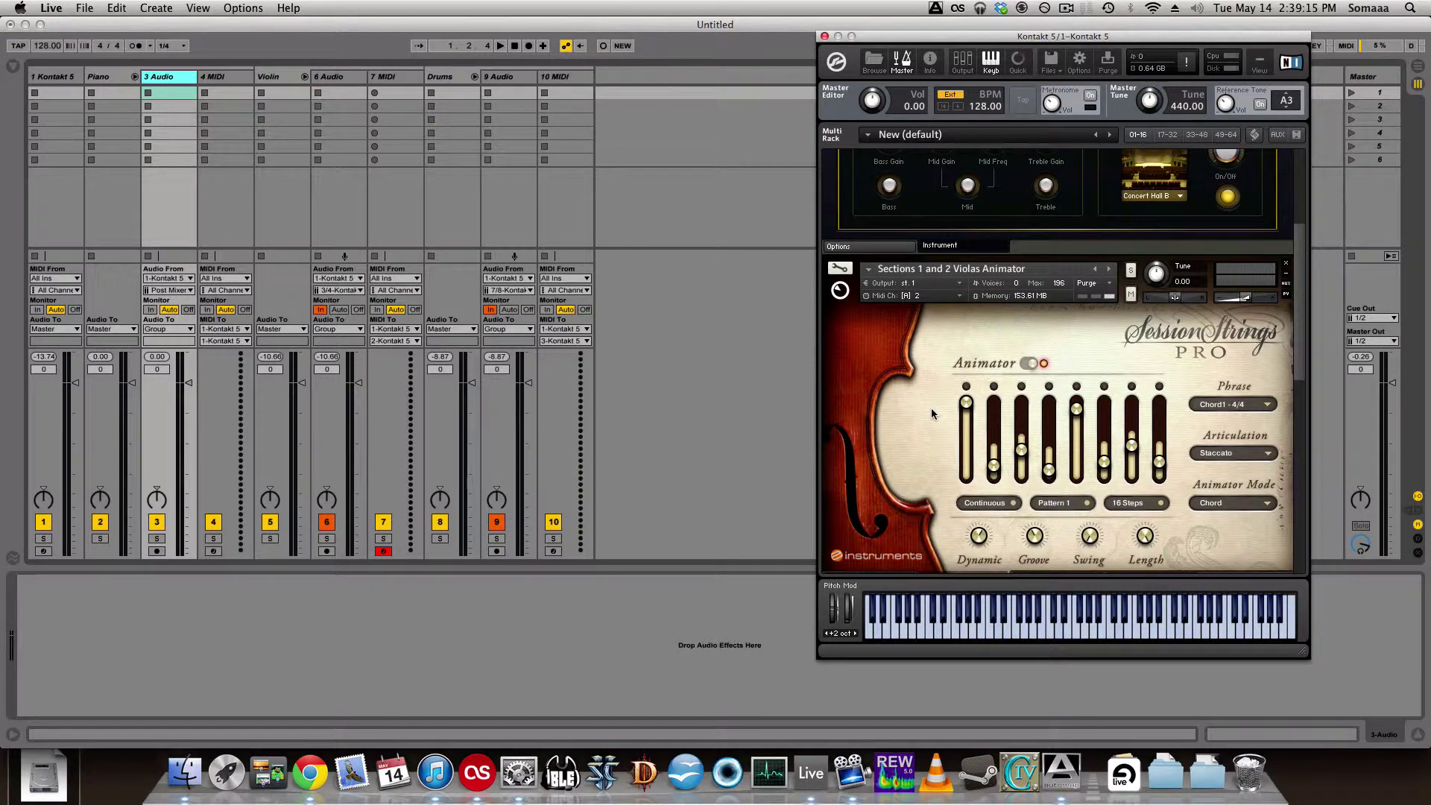
click(924, 428)
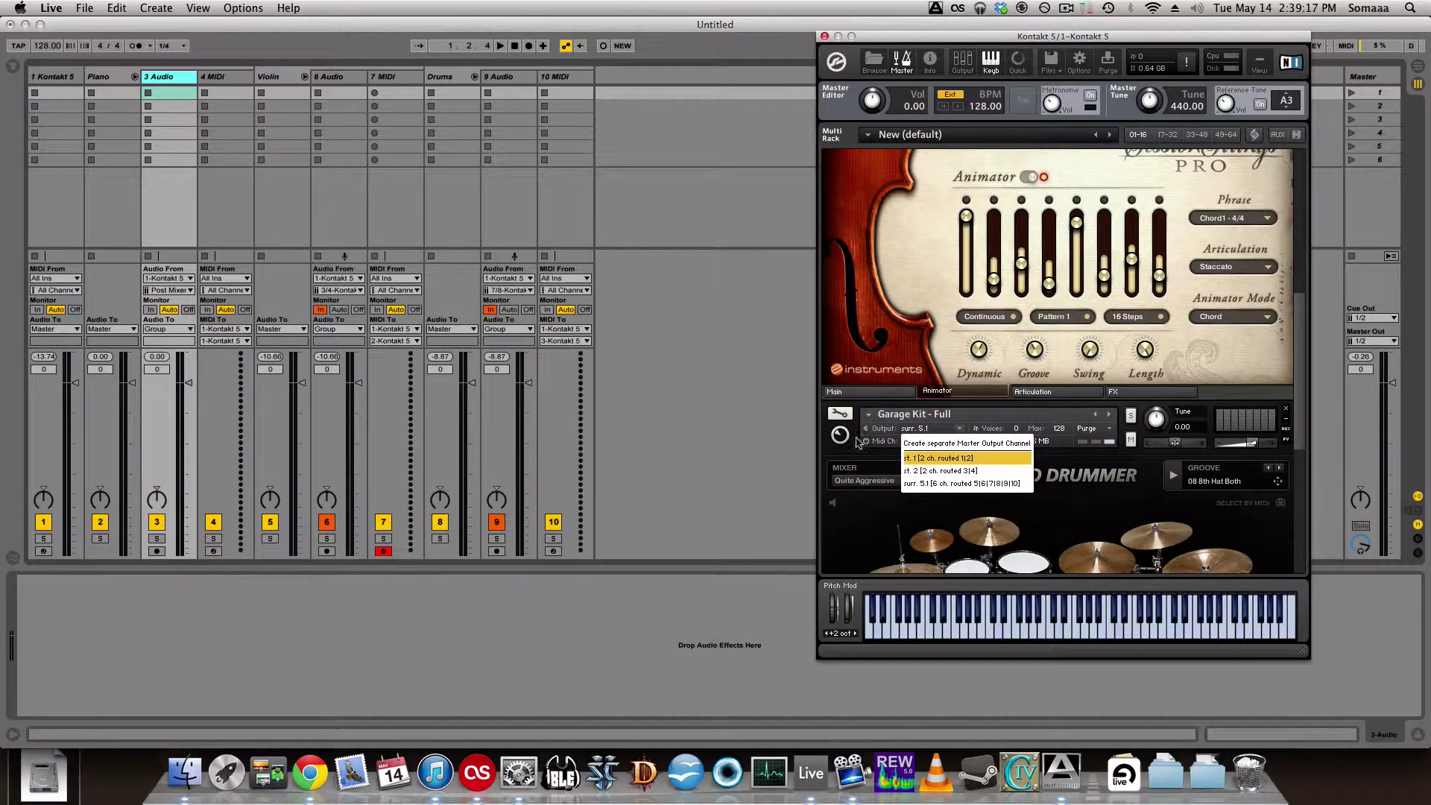
click(927, 466)
click(510, 78)
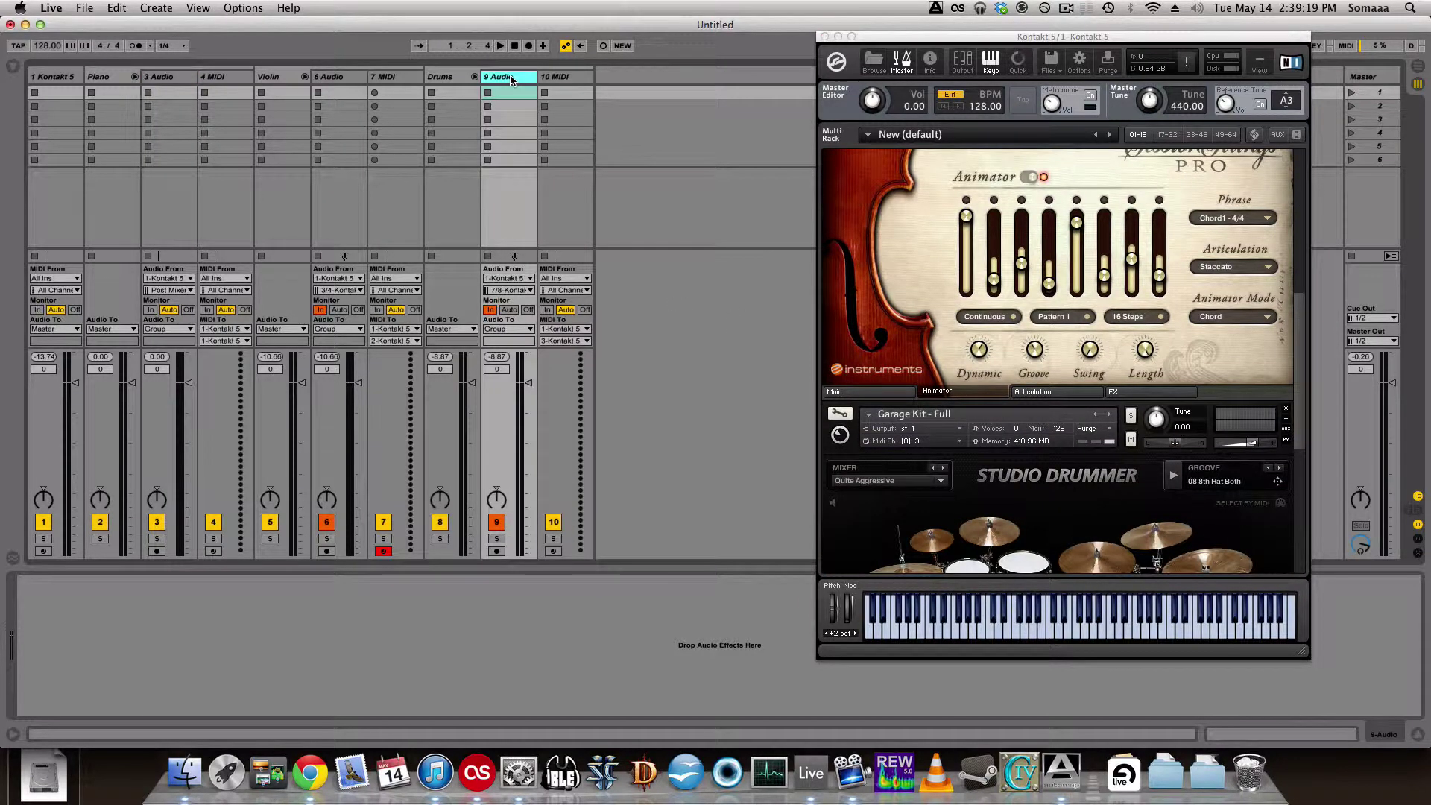
Delete the 9 Audio, 6 Audio and 3 Audio tracks.
key(Delete)
click(341, 77)
key(Delete)
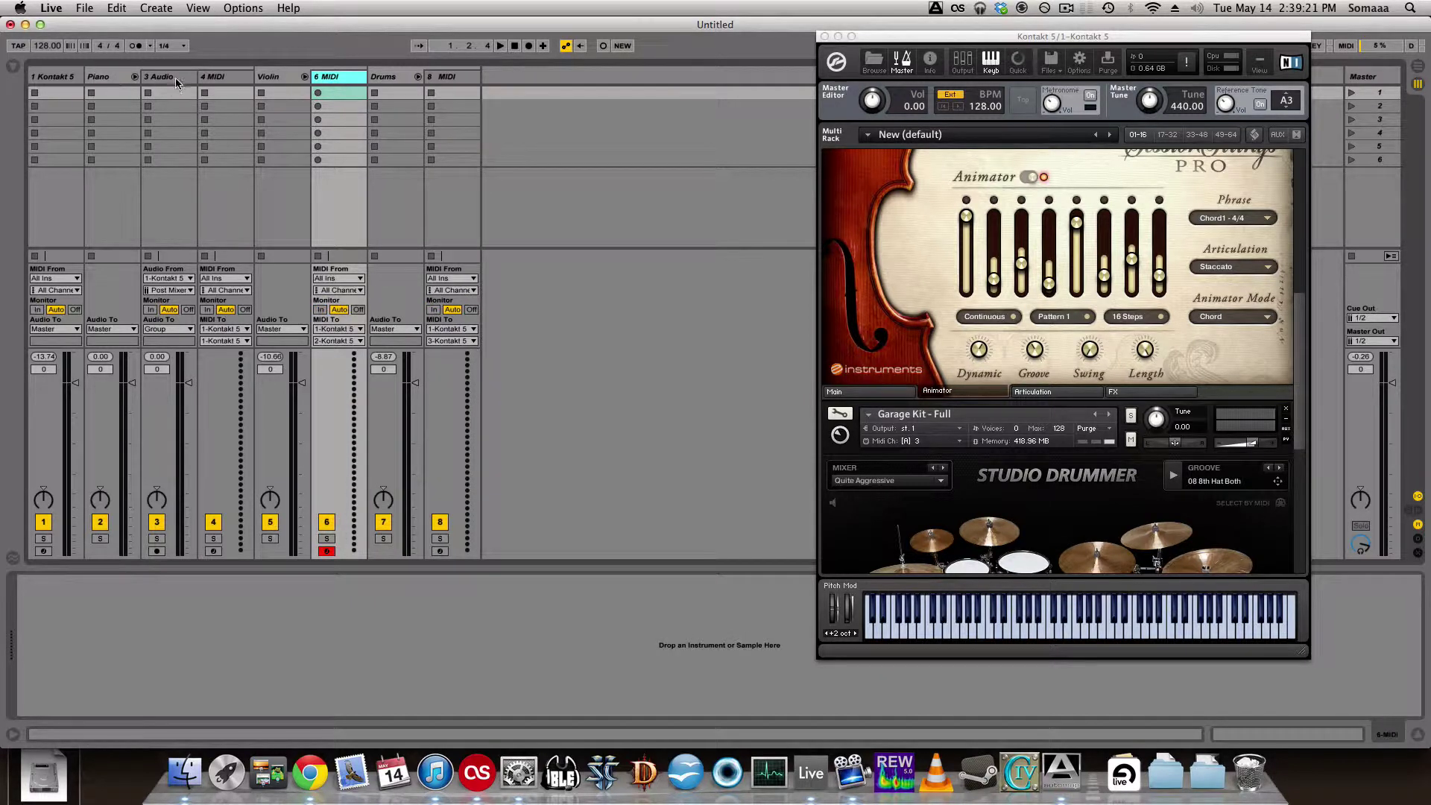
click(178, 78)
key(Delete)
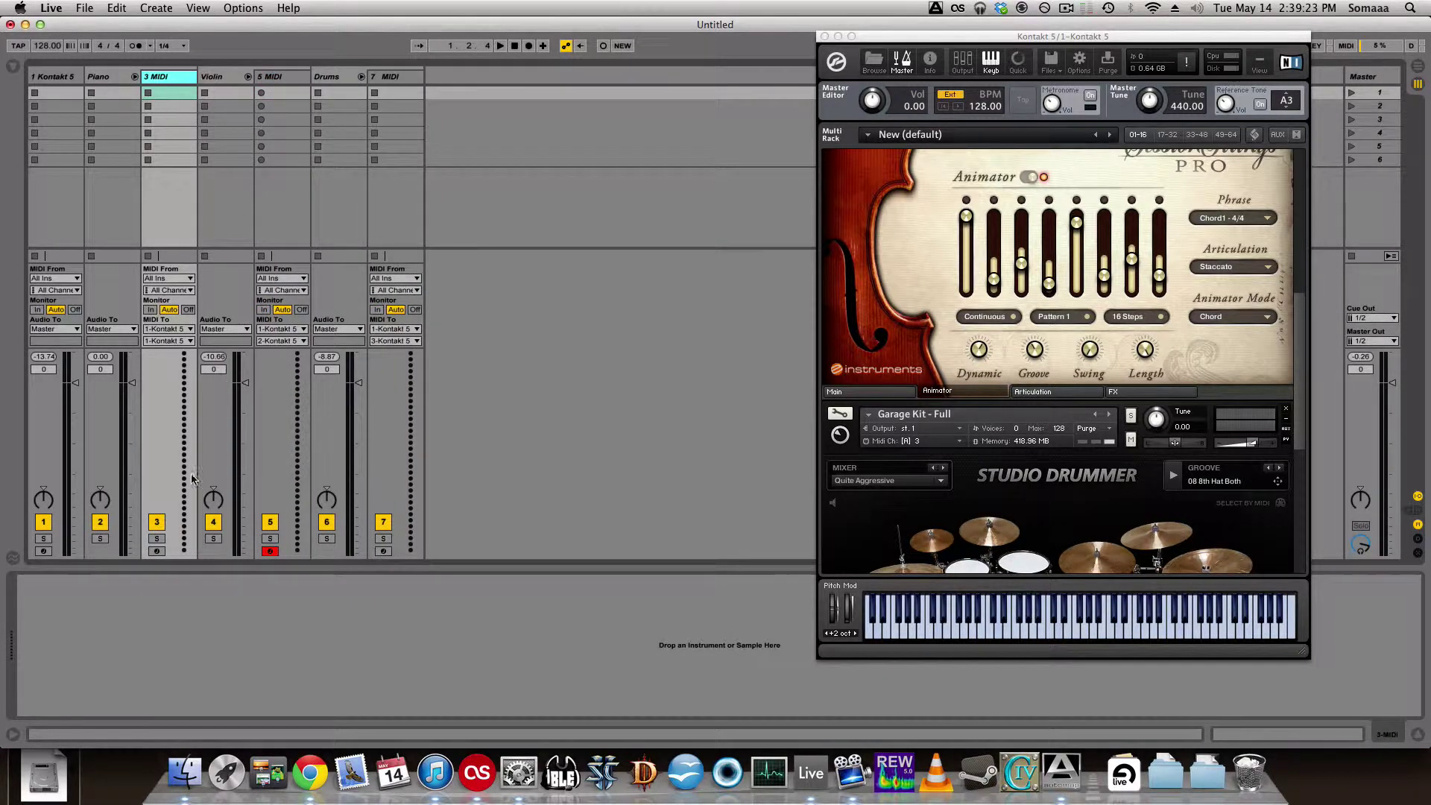
Arm 3, 5 and 7 MIDI in turn to test piano, violin and drums.
click(157, 550)
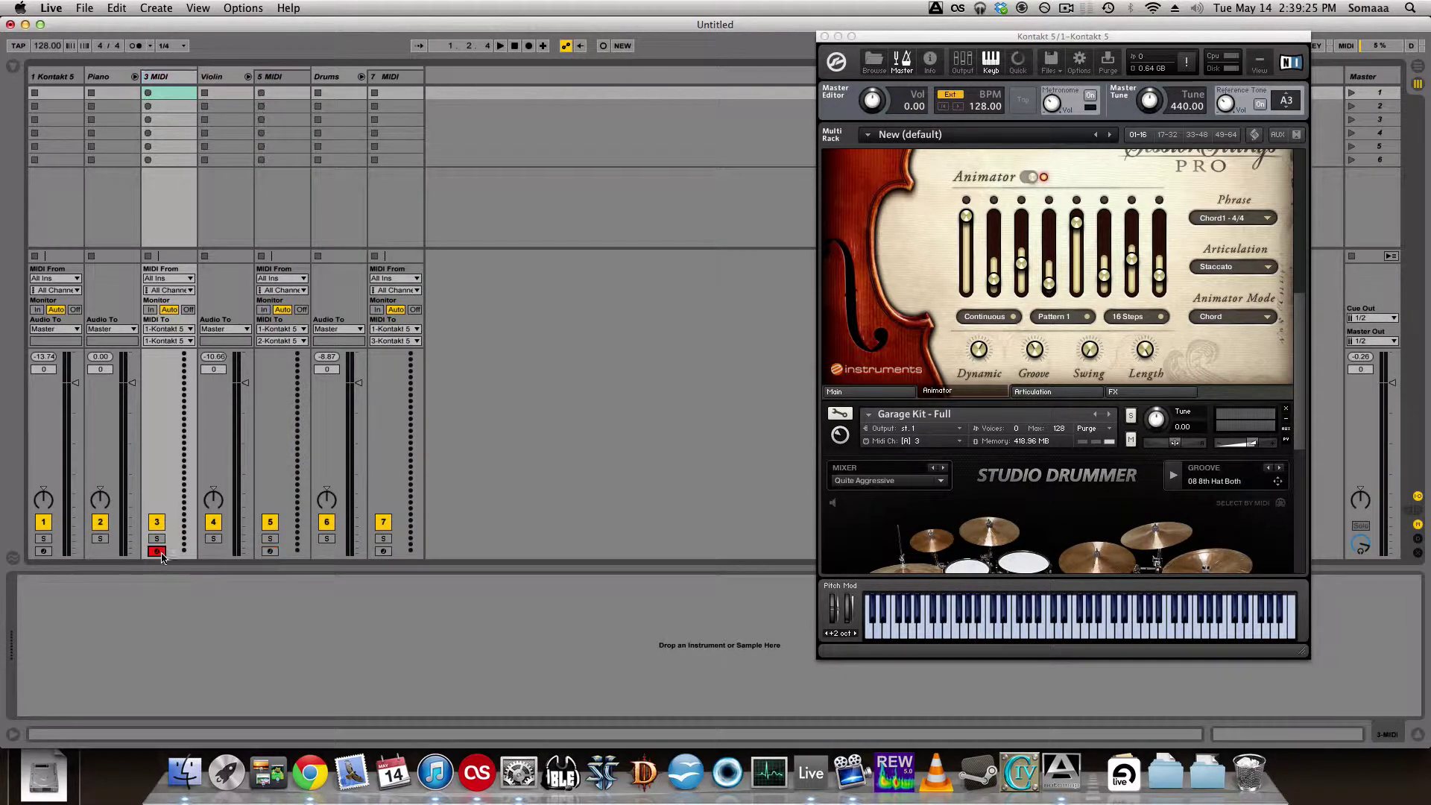
click(269, 551)
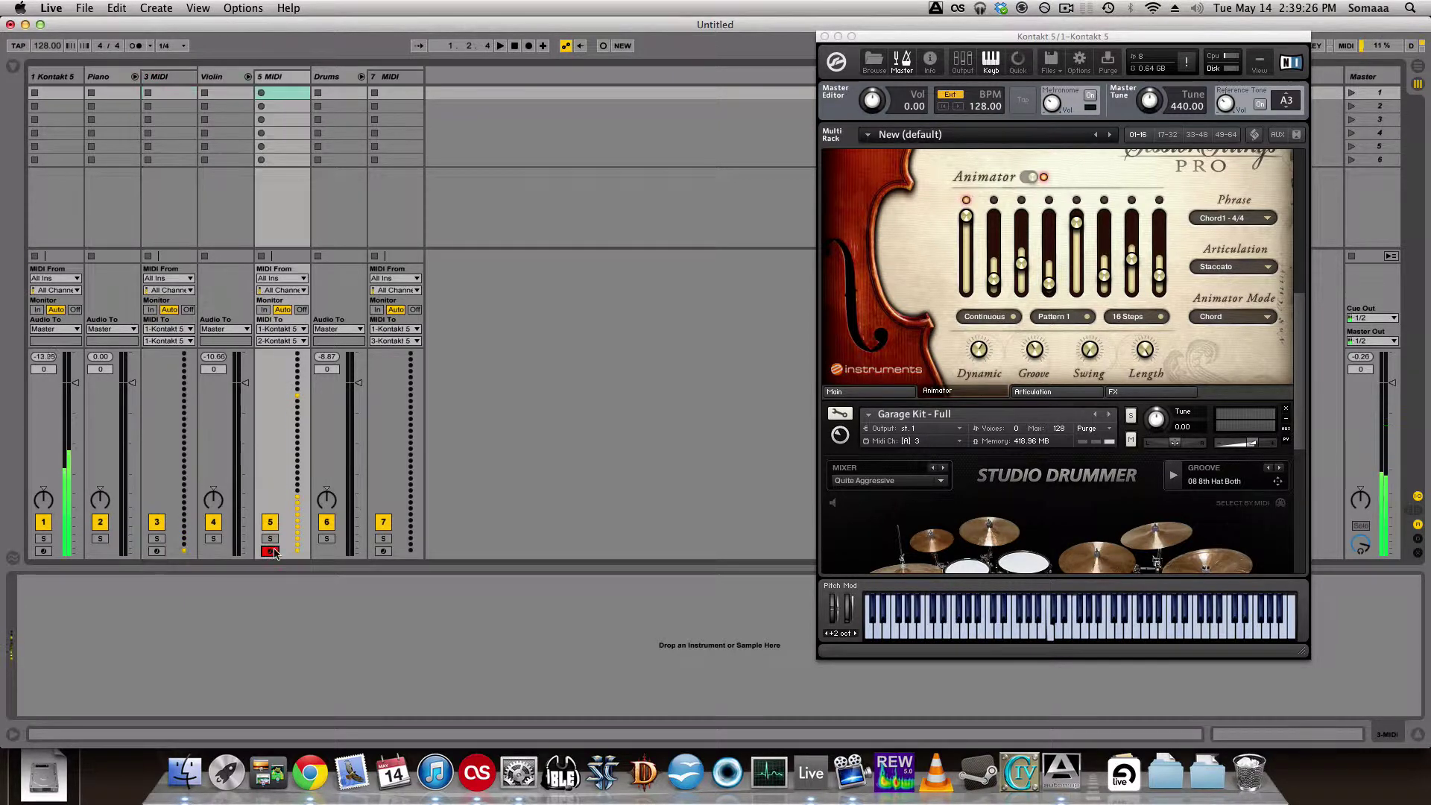
click(383, 552)
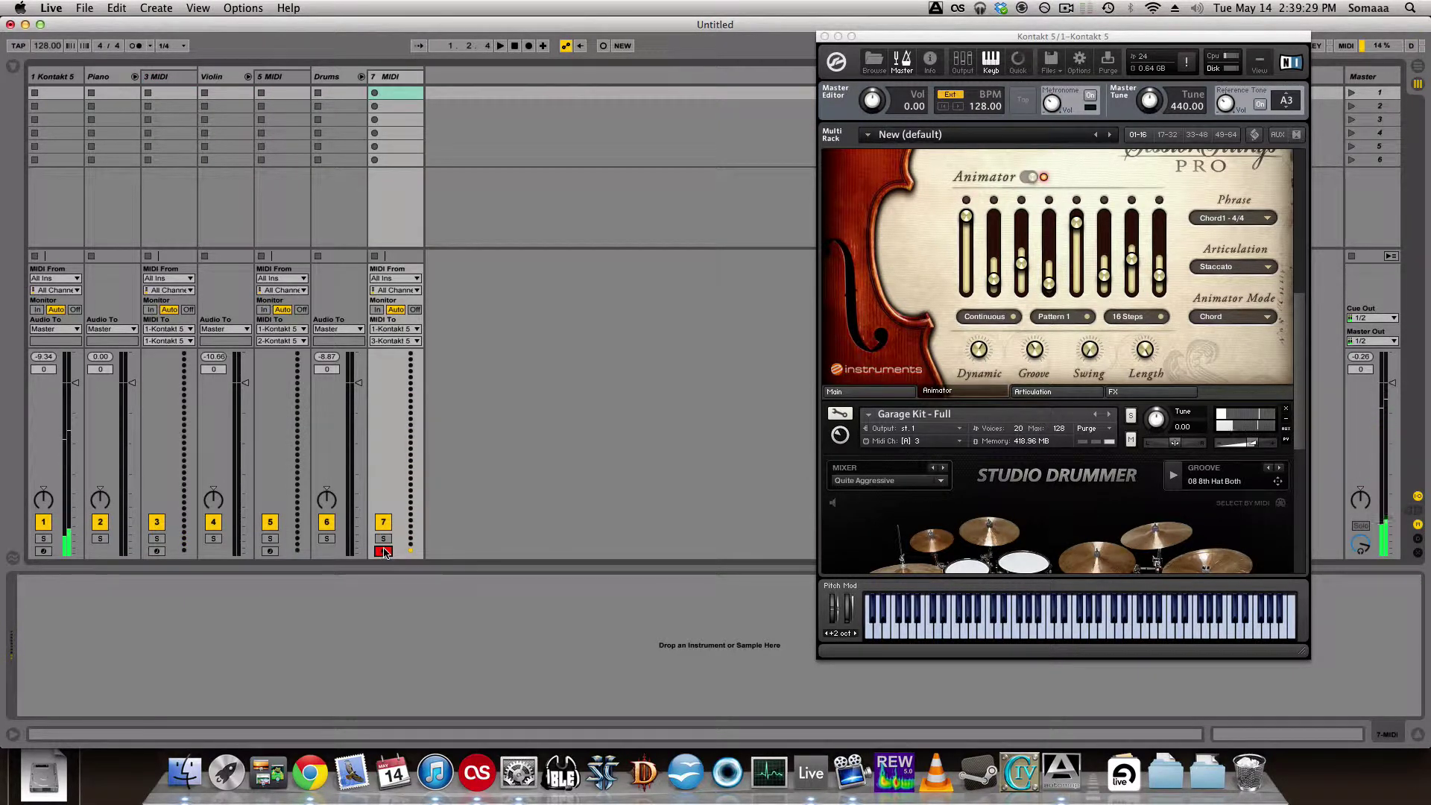
Show the Kontakt 5 device for the 1 Kontakt 5 track in the Detail View.
click(56, 77)
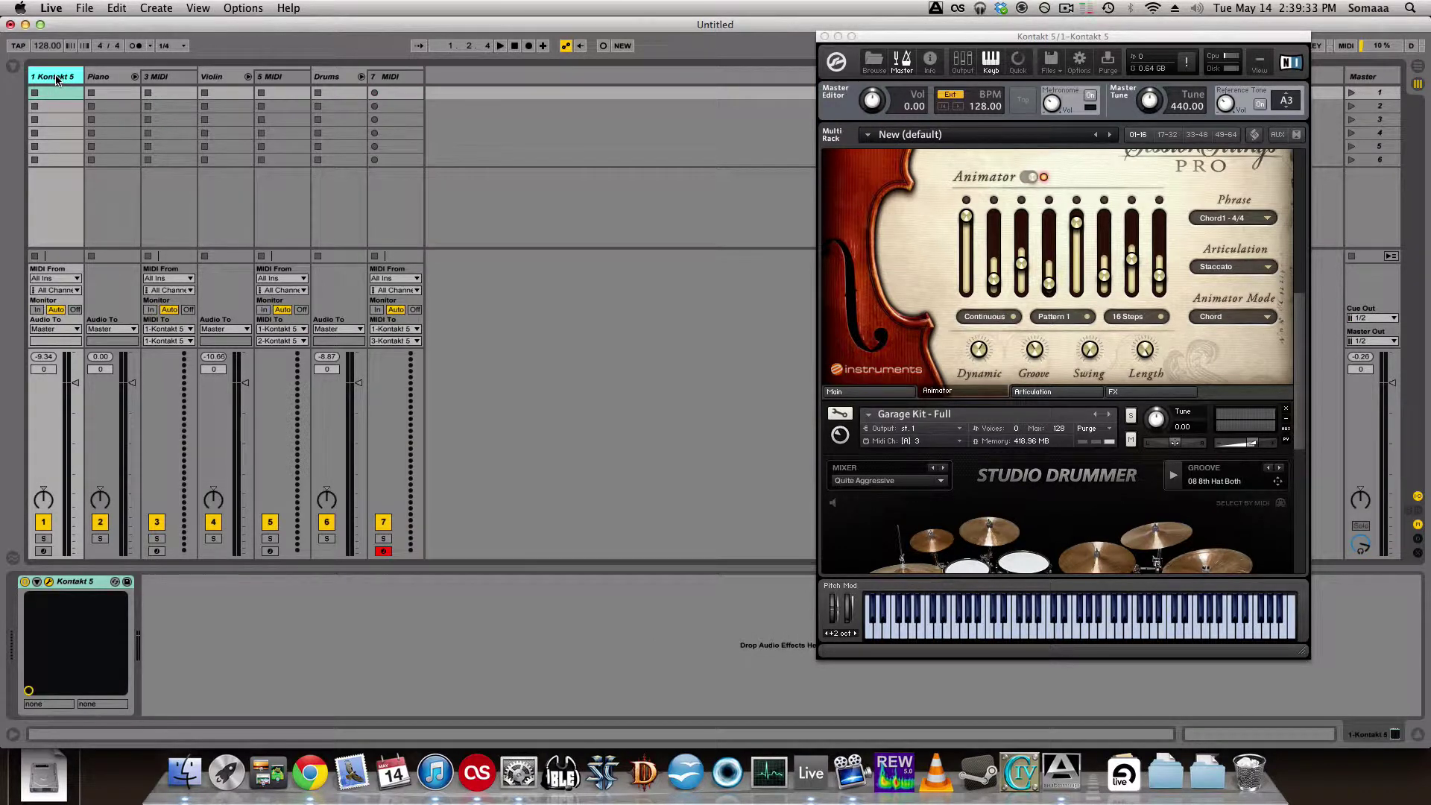